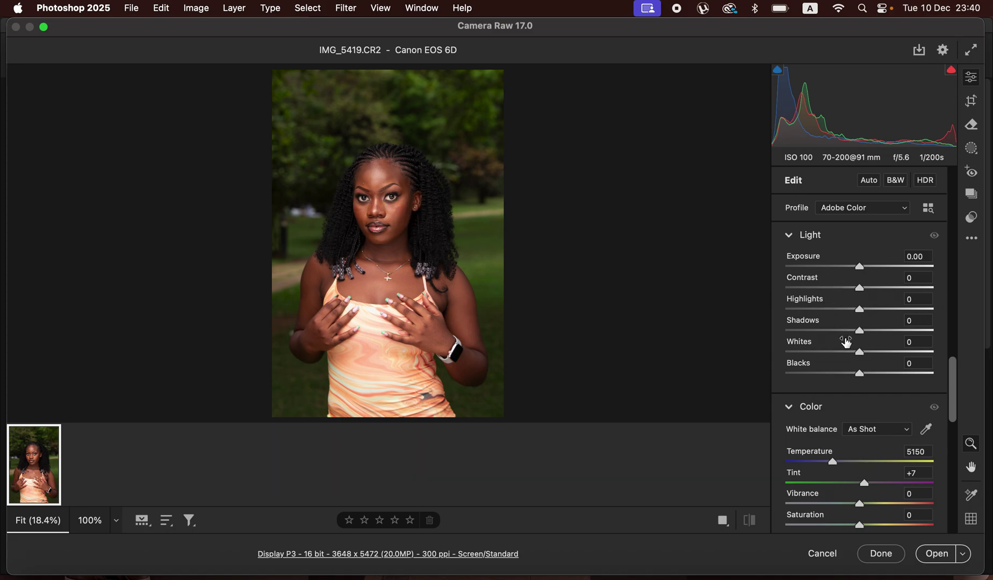
Step: Set the photo's Highlights to -65, Whites to -31, Blacks to -14, Shadows to +29 and Contrast to +8
{"action": "left_click_drag", "start_coordinate": [852, 313], "coordinate": [812, 310]}
{"action": "left_click_drag", "start_coordinate": [860, 352], "coordinate": [850, 374]}
{"action": "left_click_drag", "start_coordinate": [859, 329], "coordinate": [882, 330]}
{"action": "left_click_drag", "start_coordinate": [860, 288], "coordinate": [867, 292]}
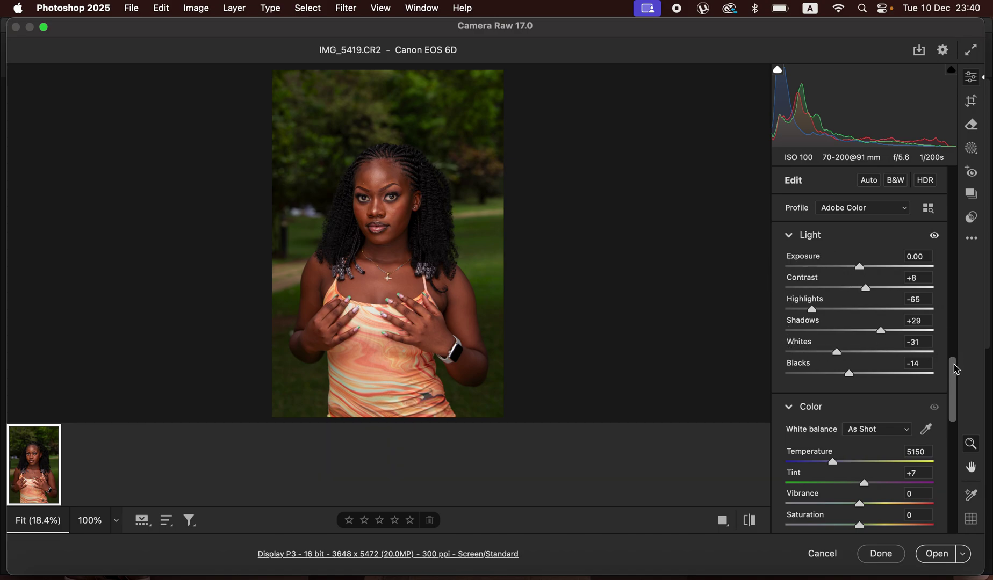
Step: In the Color Mixer, set the Greens hue to +52 and shift the Yellows hue slightly towards green
{"action": "left_click_drag", "start_coordinate": [955, 392], "coordinate": [946, 334]}
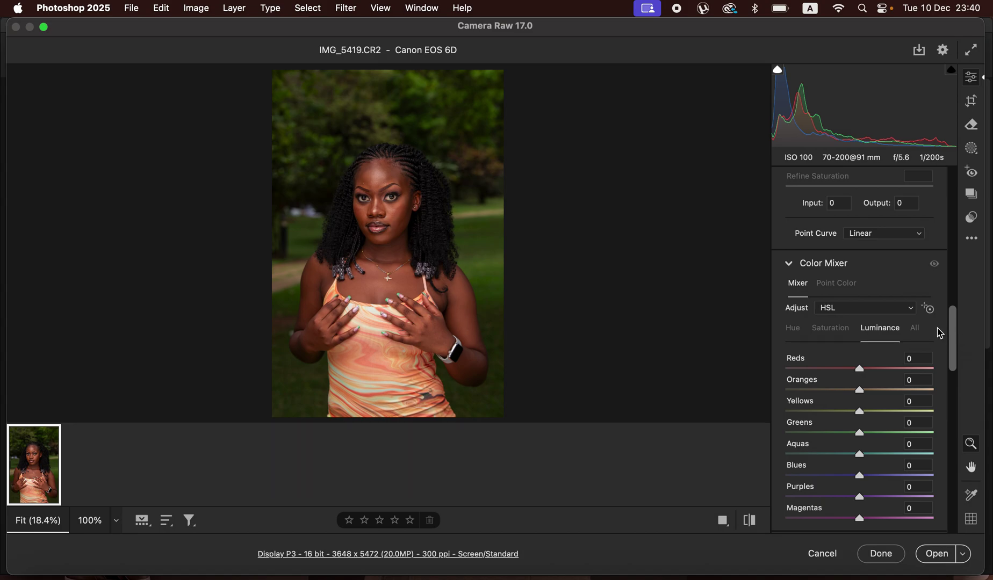
{"action": "left_click", "coordinate": [794, 330]}
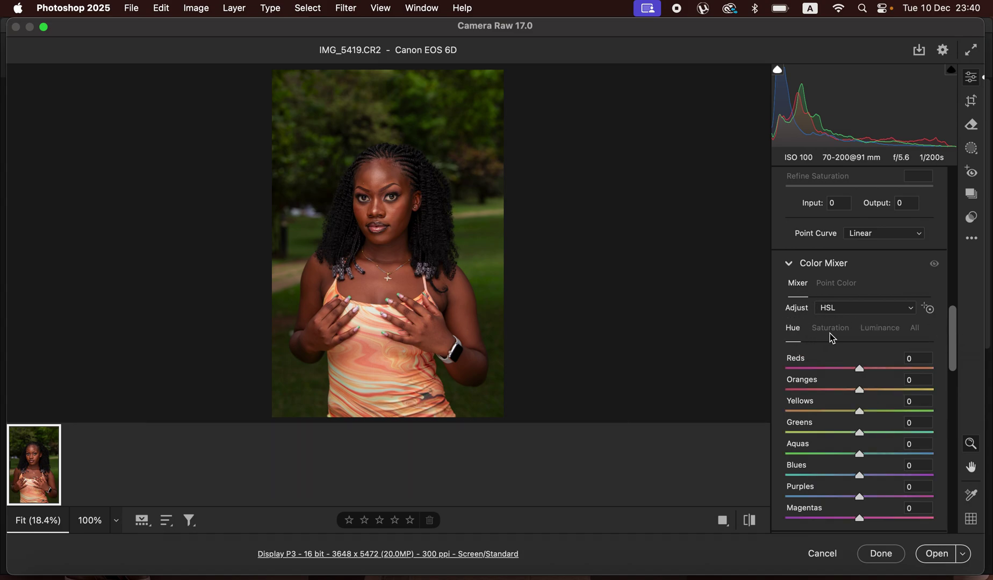
{"action": "left_click", "coordinate": [839, 330]}
{"action": "left_click", "coordinate": [875, 330]}
{"action": "left_click", "coordinate": [794, 334]}
{"action": "left_click_drag", "start_coordinate": [861, 432], "coordinate": [898, 433]}
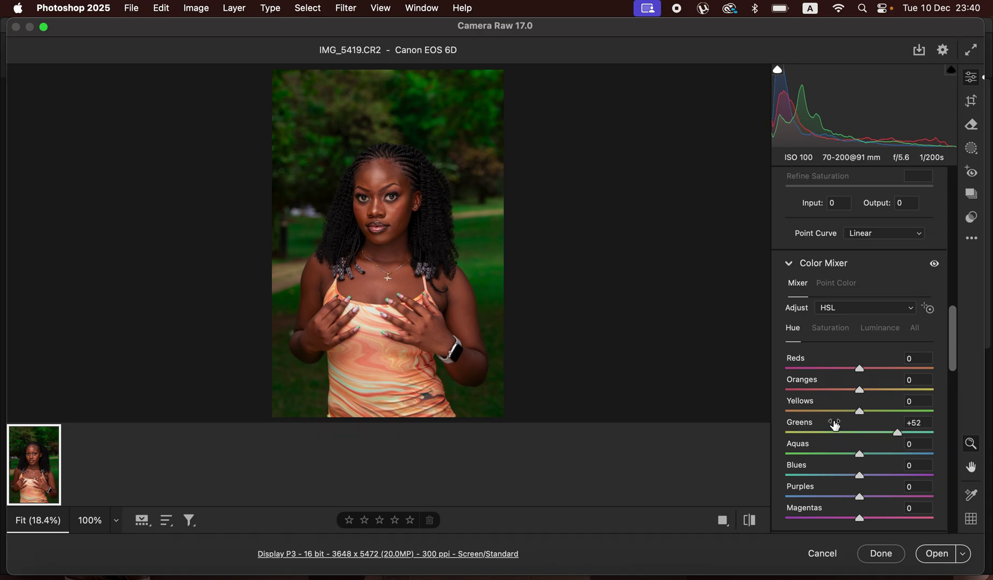
{"action": "left_click_drag", "start_coordinate": [864, 412], "coordinate": [875, 417]}
Step: Set the Greens saturation to -36 in the Color Mixer and lower the Greens luminance moderately
{"action": "left_click", "coordinate": [831, 328]}
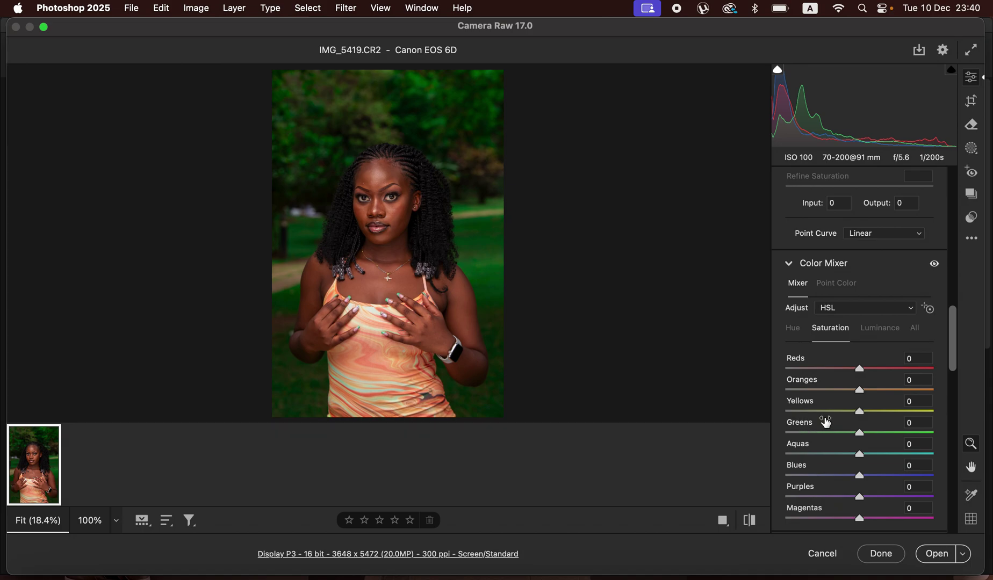
{"action": "left_click_drag", "start_coordinate": [863, 435], "coordinate": [837, 441]}
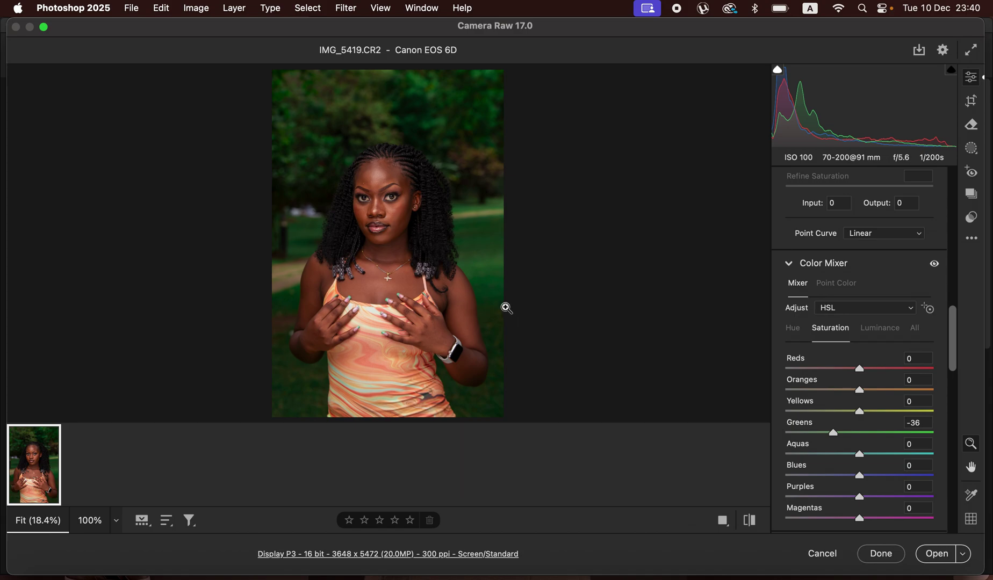
{"action": "left_click", "coordinate": [887, 341]}
{"action": "mouse_move", "coordinate": [861, 429]}
{"action": "left_mouse_down"}
{"action": "mouse_move", "coordinate": [834, 438]}
{"action": "mouse_move", "coordinate": [843, 438]}
{"action": "left_mouse_up"}
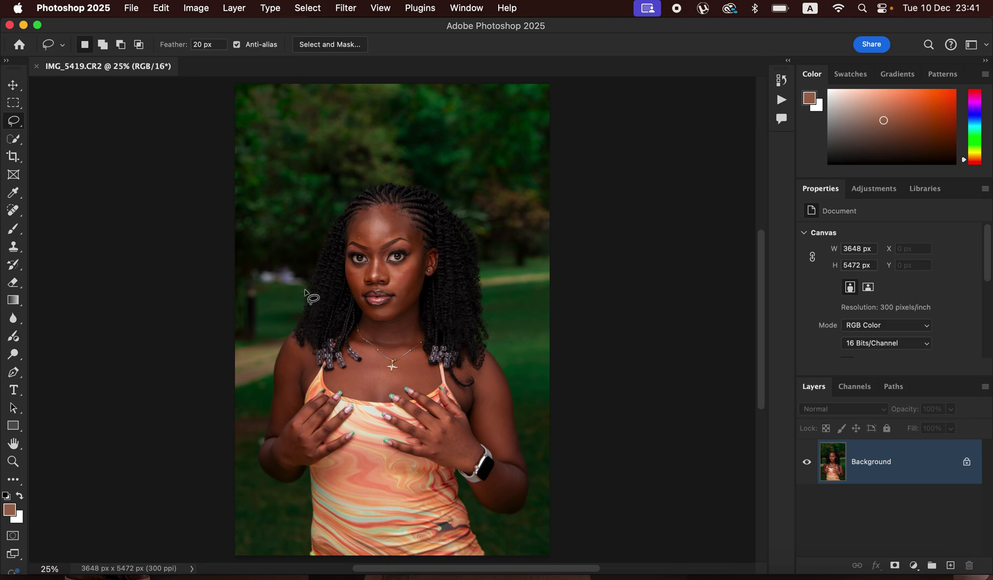
Step: Crop the photo at a 4:5 ratio, extending the frame beyond both sides and filling the empty areas with Content-Aware Fill
{"action": "left_click", "coordinate": [15, 160]}
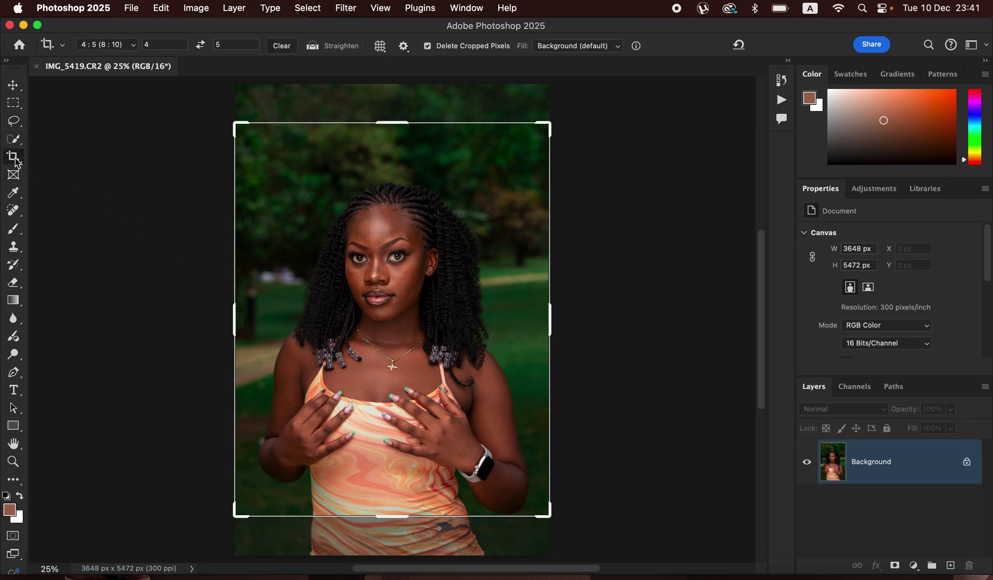
{"action": "left_click", "coordinate": [130, 47]}
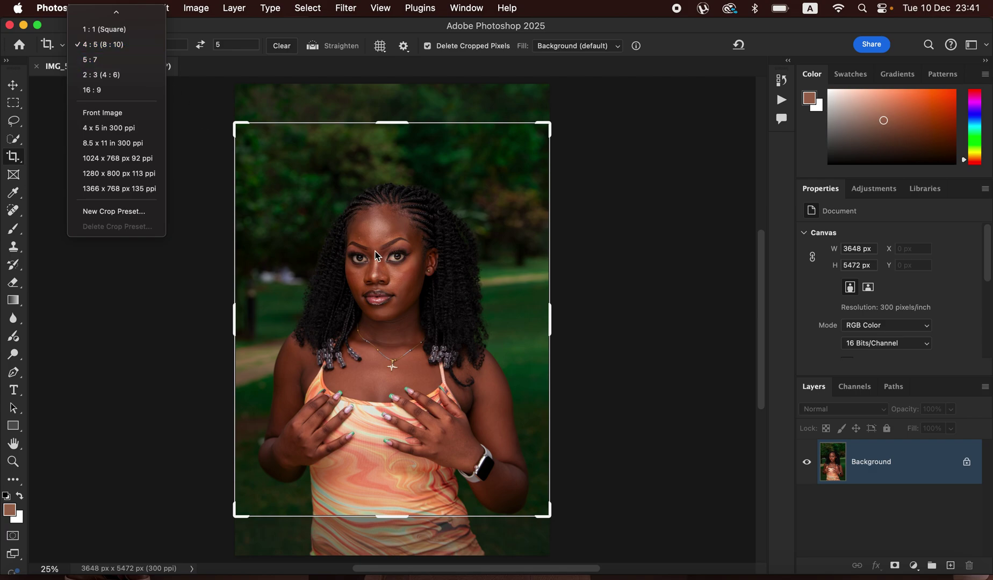
{"action": "left_click", "coordinate": [440, 356]}
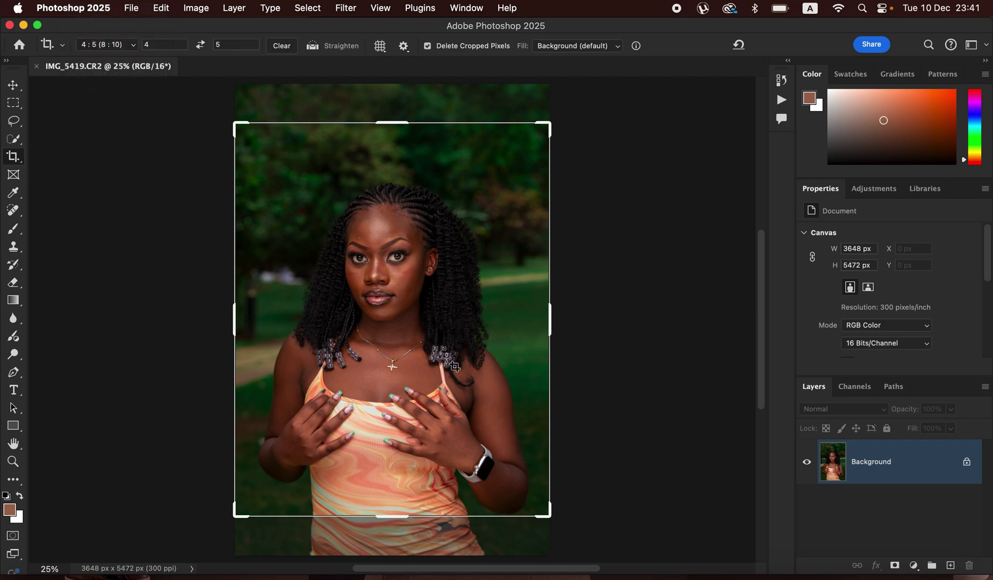
{"action": "left_click", "coordinate": [415, 342]}
{"action": "left_click_drag", "start_coordinate": [551, 516], "coordinate": [564, 529]}
{"action": "left_click_drag", "start_coordinate": [223, 523], "coordinate": [215, 539]}
{"action": "left_click_drag", "start_coordinate": [211, 101], "coordinate": [207, 88]}
{"action": "left_click_drag", "start_coordinate": [415, 338], "coordinate": [419, 348]}
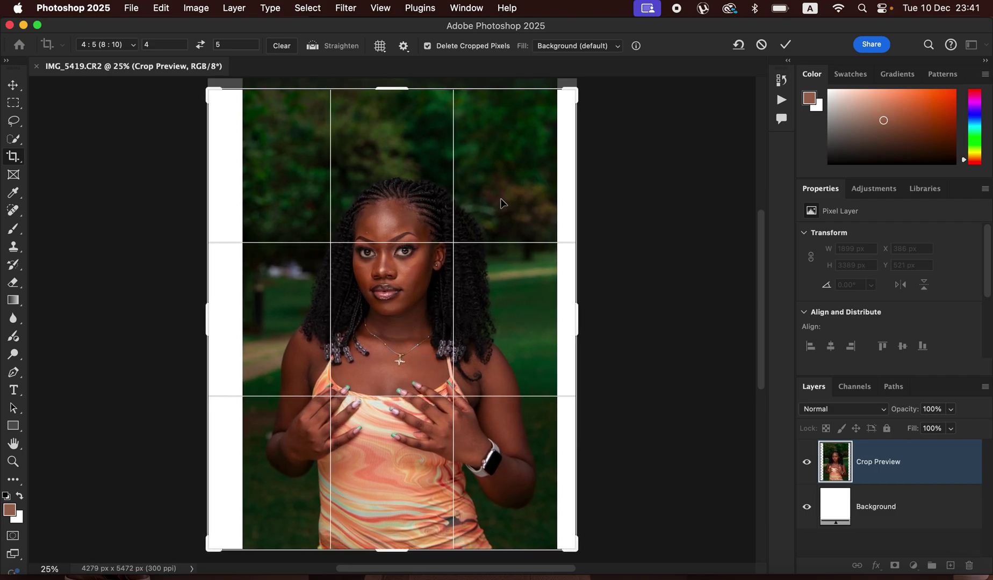
{"action": "left_click", "coordinate": [606, 48]}
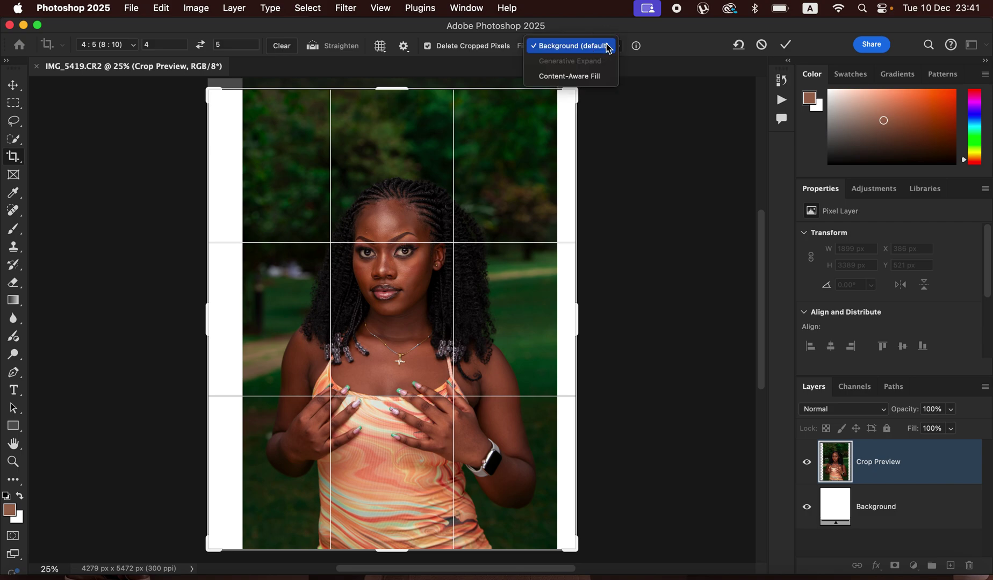
{"action": "left_click", "coordinate": [594, 82]}
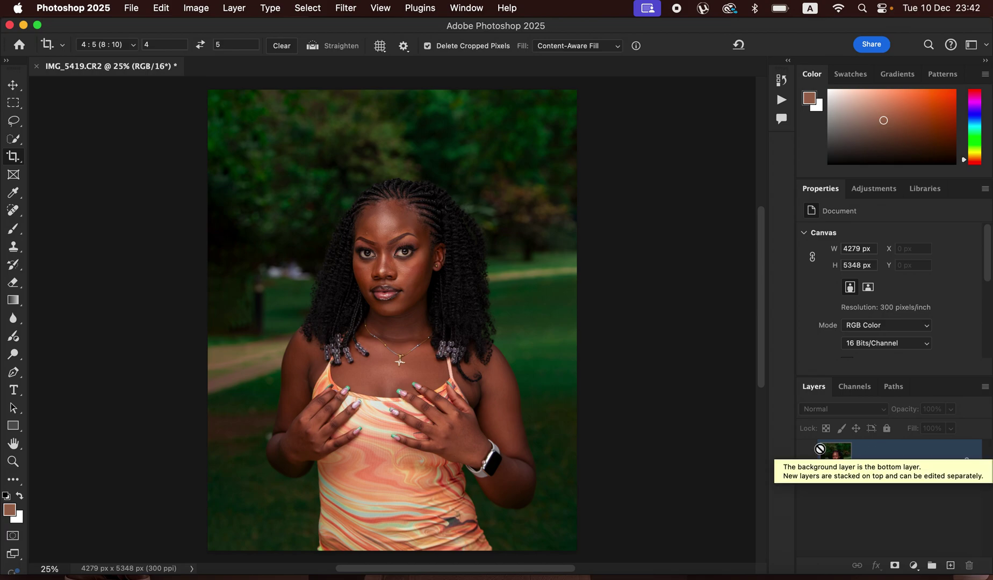
Step: Duplicate the background layer twice, naming the lower copy "low" and the upper copy "high"
{"action": "key", "text": "super+j"}
{"action": "key", "text": "super+j"}
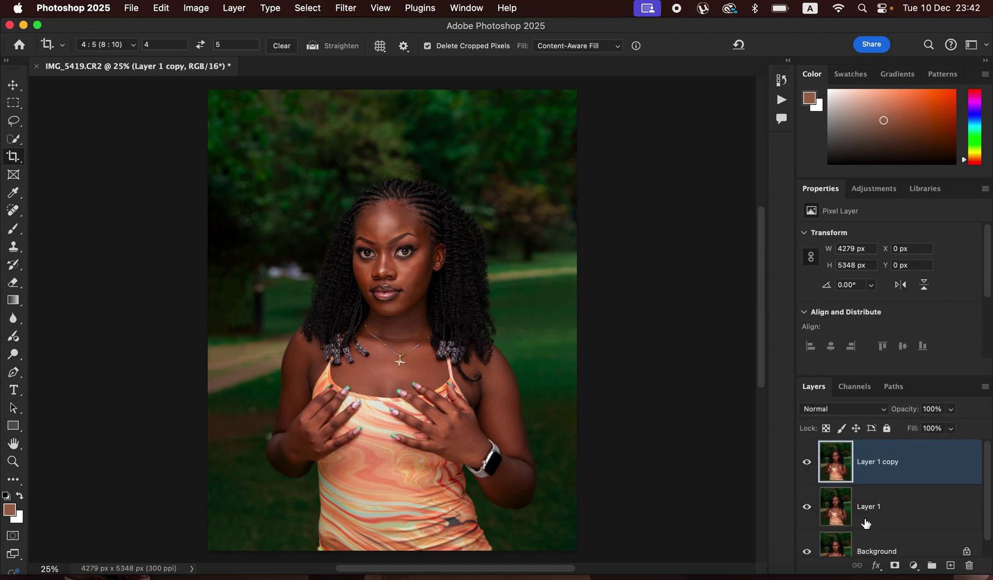
{"action": "double_click", "coordinate": [870, 506]}
{"action": "key", "text": "BackSpace"}
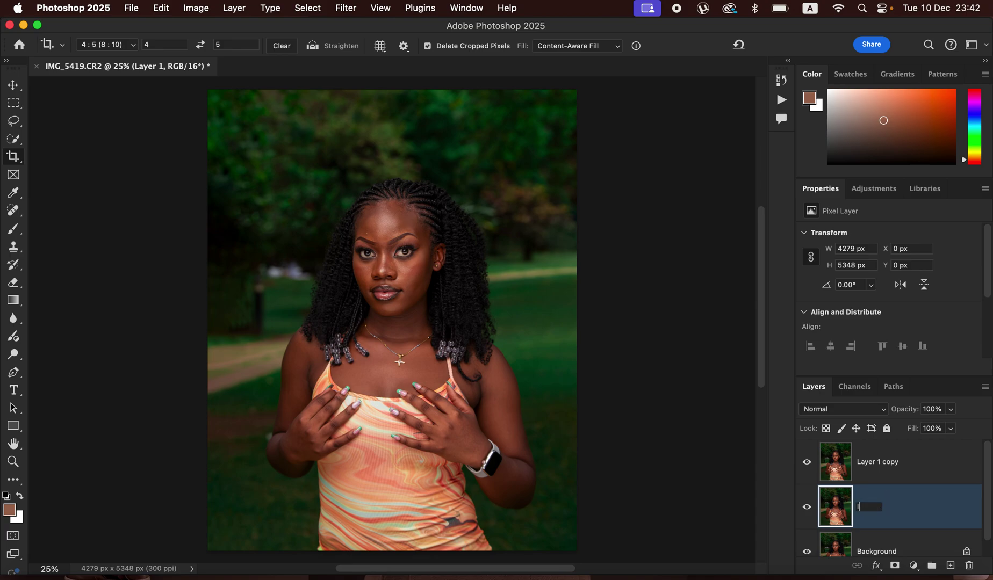
{"action": "type", "text": "low"}
{"action": "key", "text": "Return"}
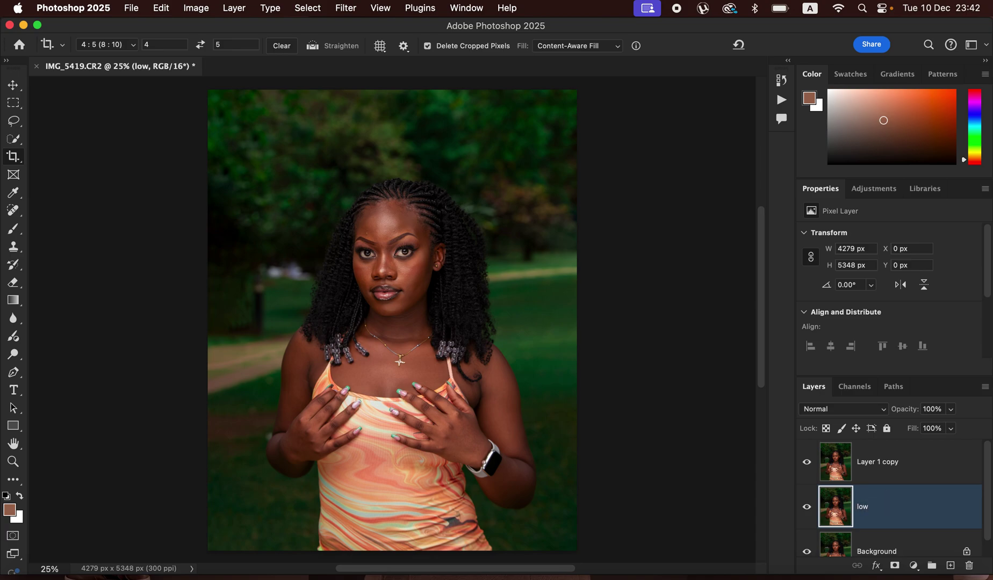
{"action": "double_click", "coordinate": [883, 462]}
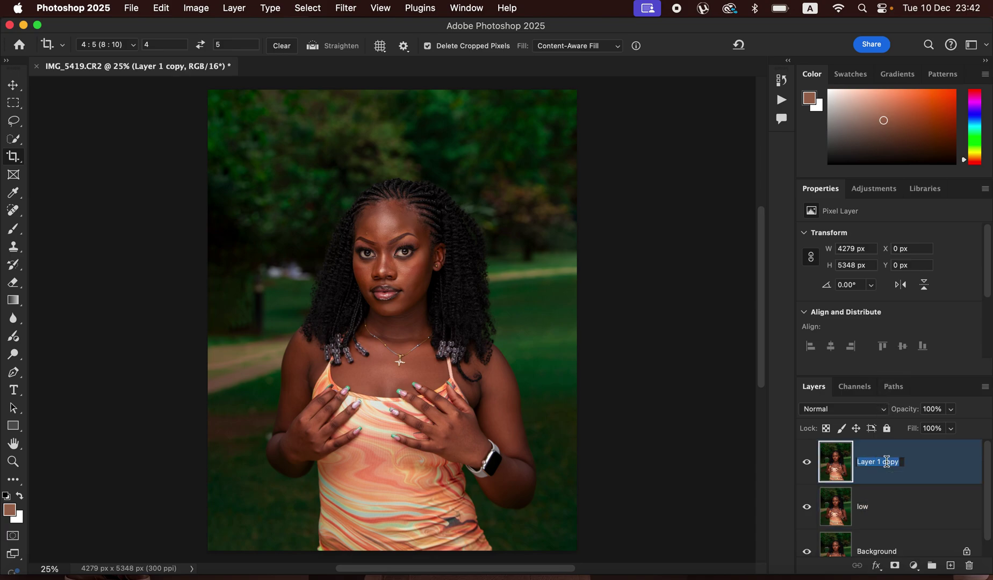
{"action": "type", "text": "high"}
{"action": "key", "text": "Return"}
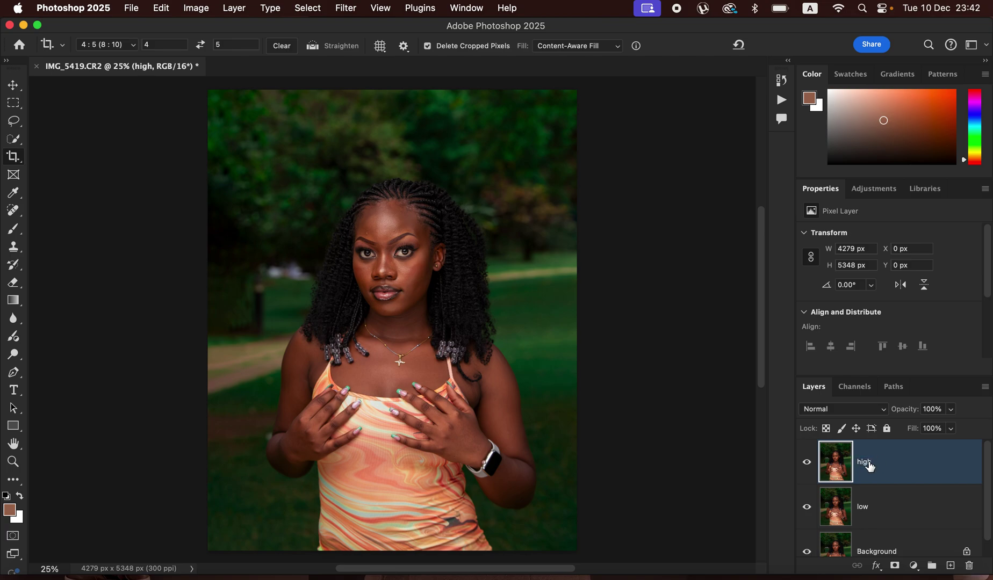
Step: Hide the high layer and apply a Gaussian Blur with a 6.0 pixel radius to the low layer, checking the forehead skin in the preview
{"action": "left_click", "coordinate": [806, 465]}
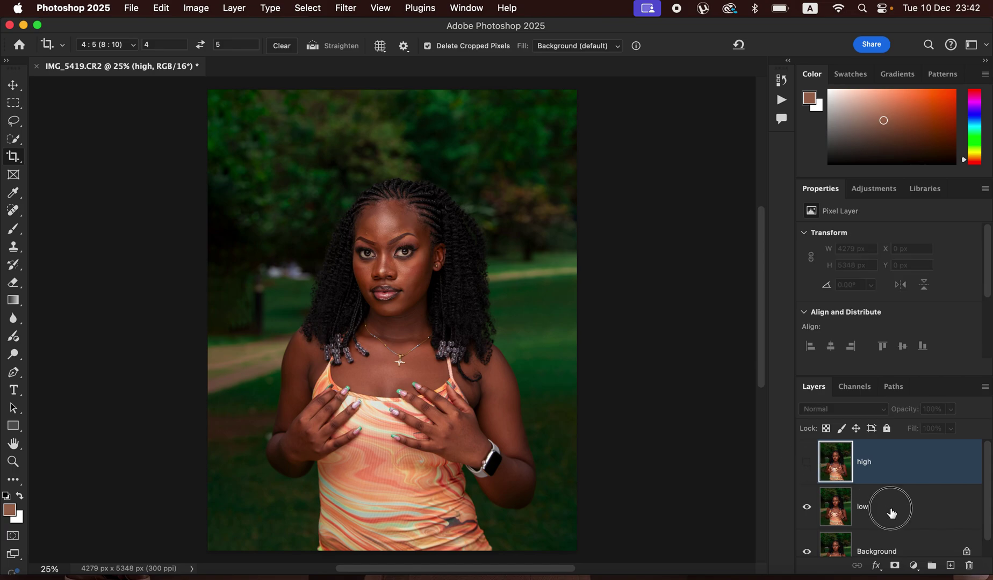
{"action": "left_click", "coordinate": [892, 514]}
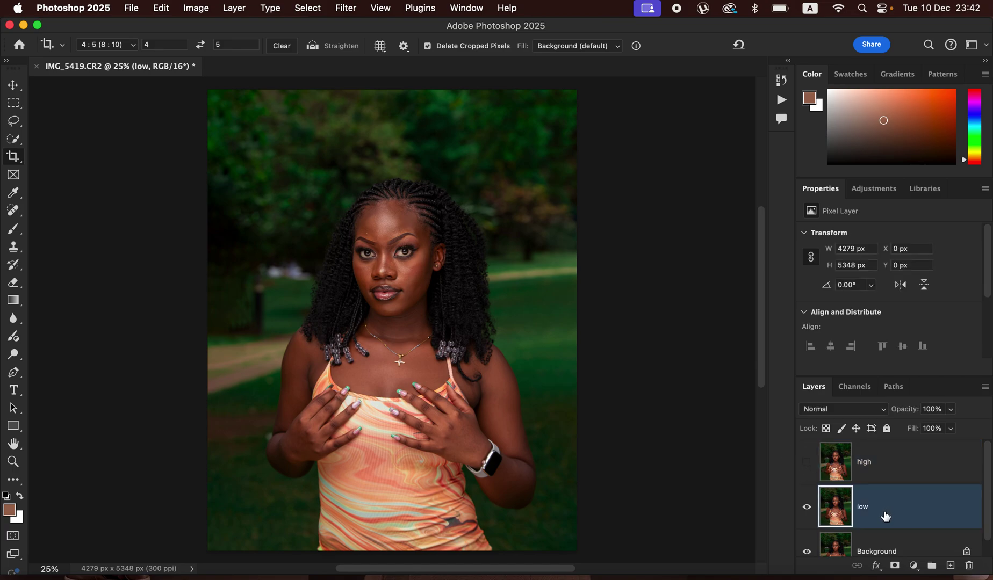
{"action": "left_click", "coordinate": [347, 8]}
{"action": "mouse_move", "coordinate": [371, 185]}
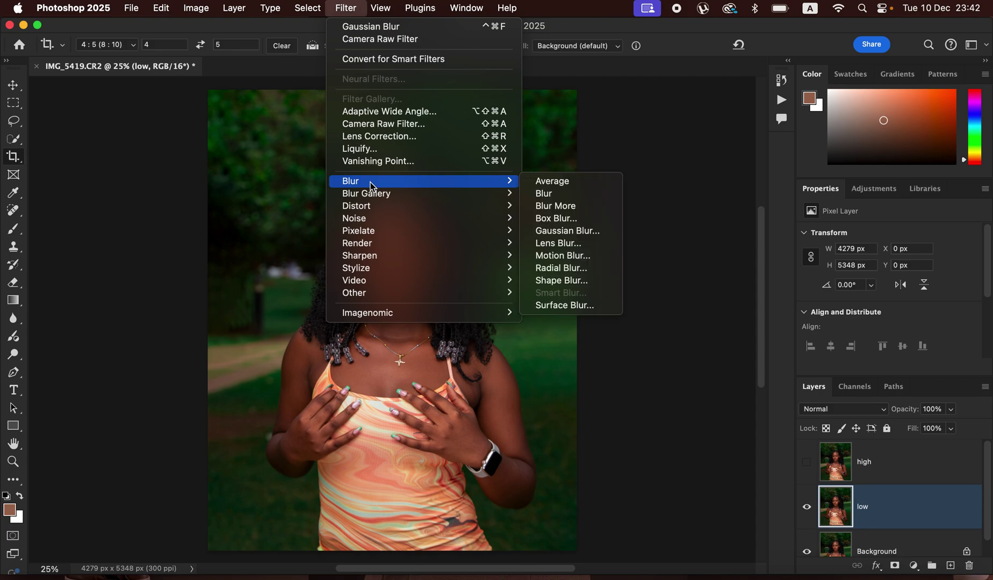
{"action": "left_click", "coordinate": [589, 237]}
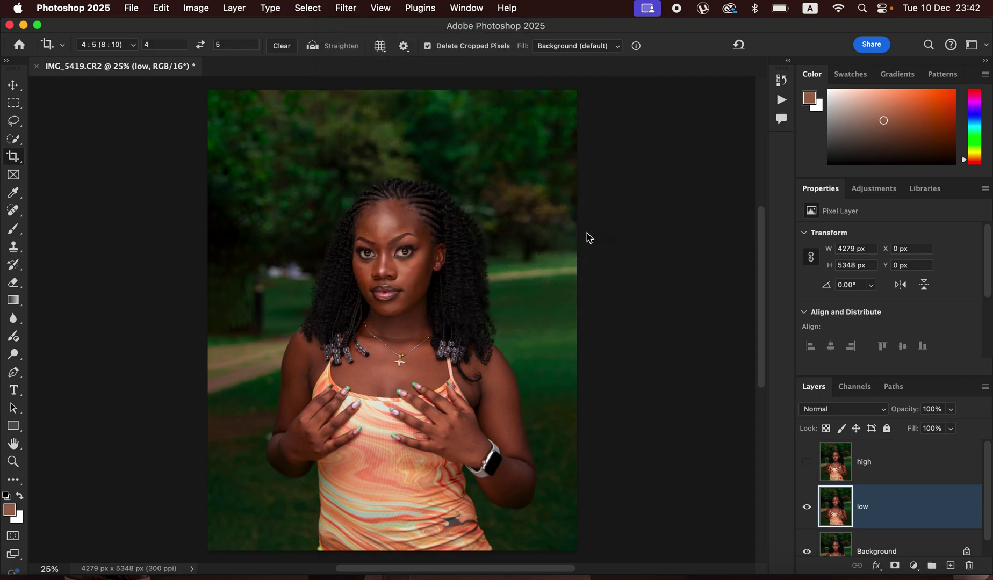
{"action": "left_click_drag", "start_coordinate": [633, 314], "coordinate": [510, 313]}
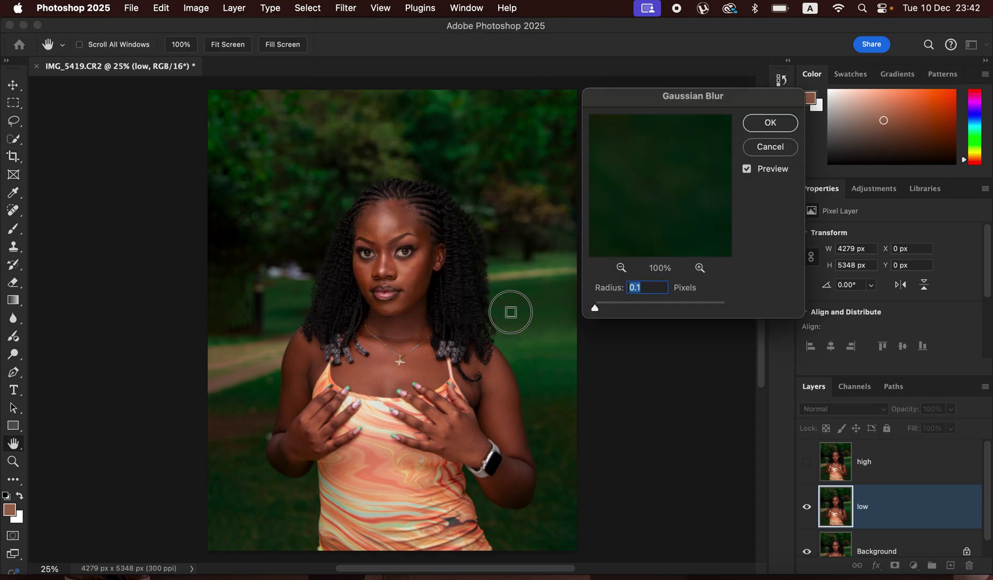
{"action": "left_click", "coordinate": [383, 236]}
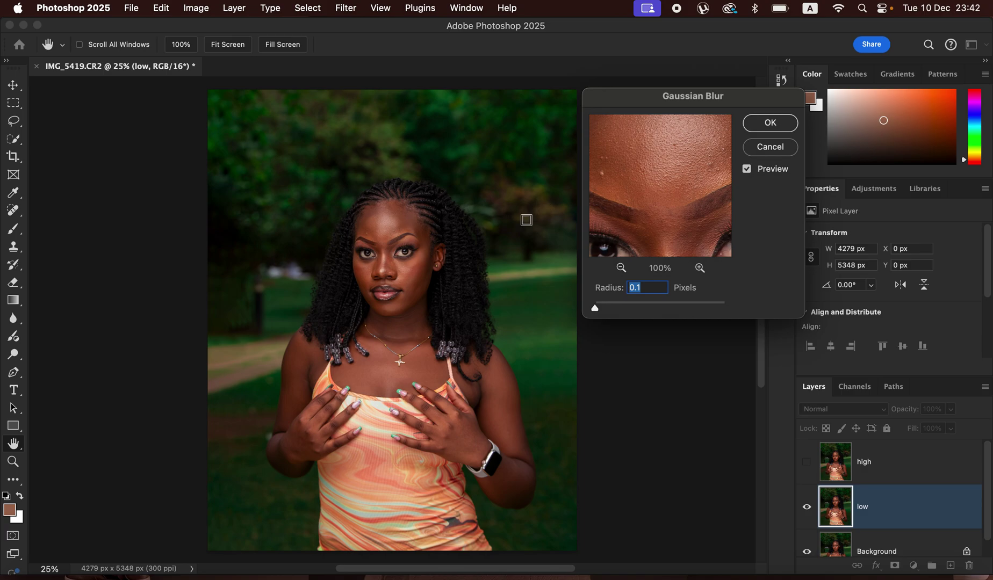
{"action": "left_click", "coordinate": [372, 240]}
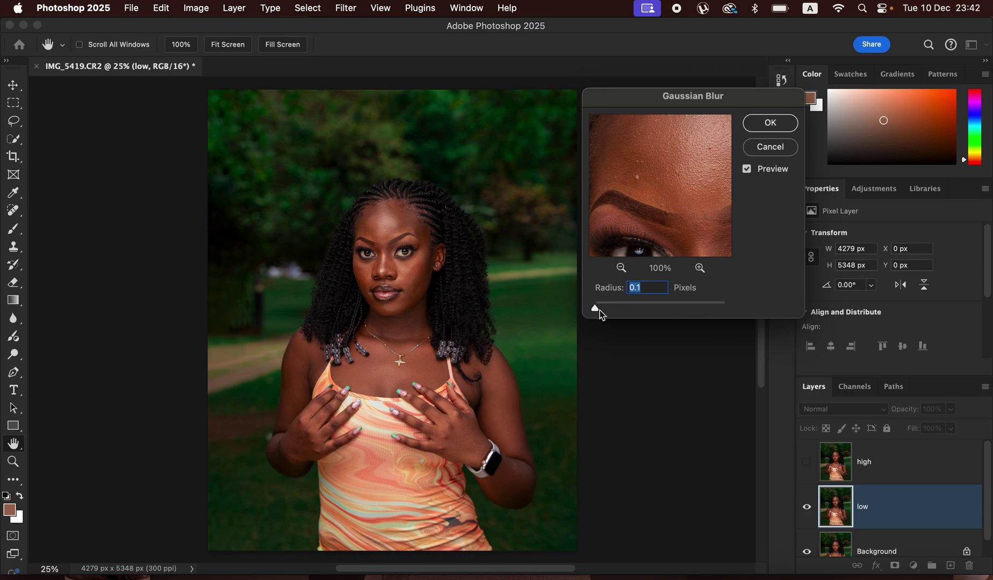
{"action": "left_click_drag", "start_coordinate": [595, 314], "coordinate": [635, 312]}
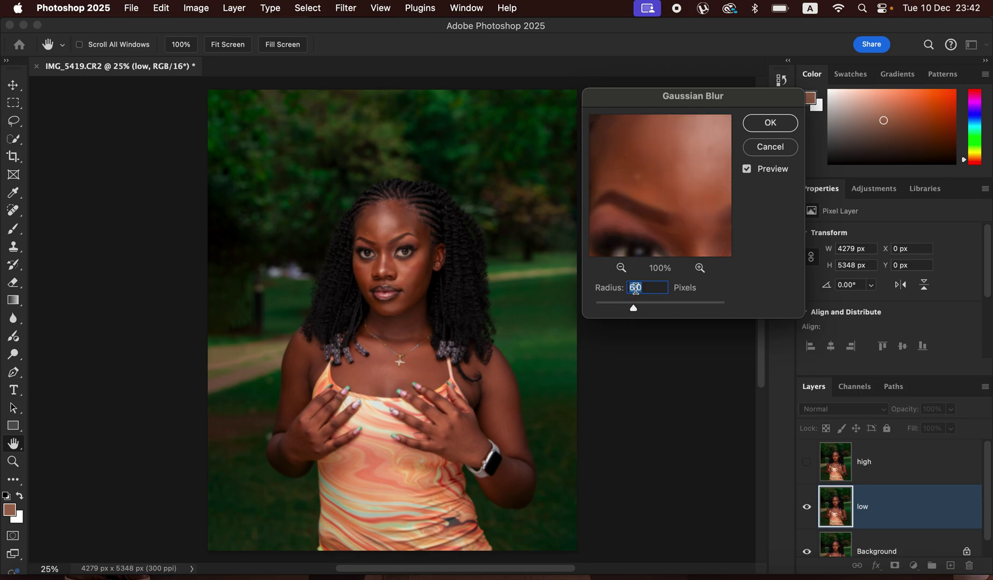
{"action": "left_click_drag", "start_coordinate": [645, 184], "coordinate": [683, 202]}
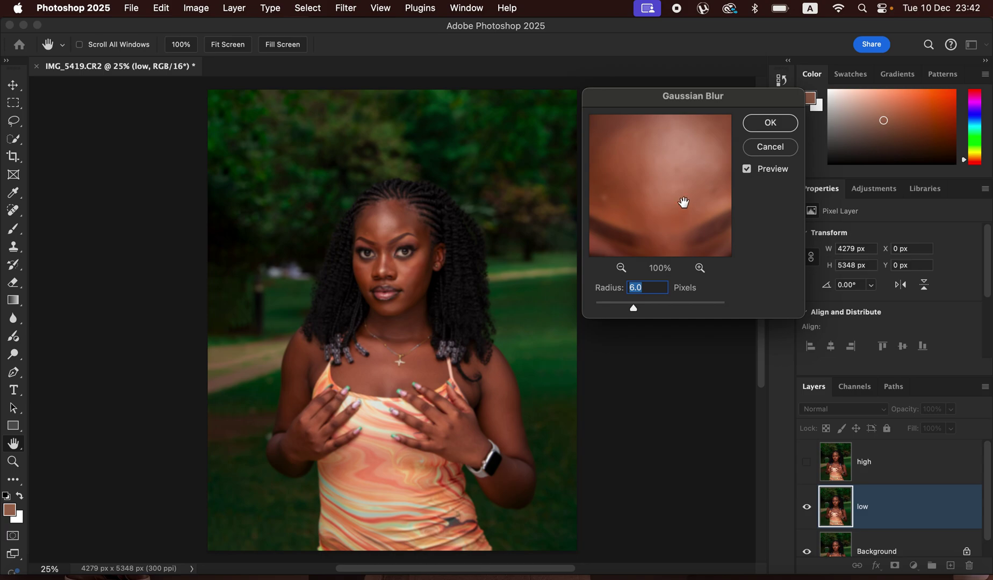
{"action": "left_click", "coordinate": [774, 123]}
{"action": "key", "text": "c"}
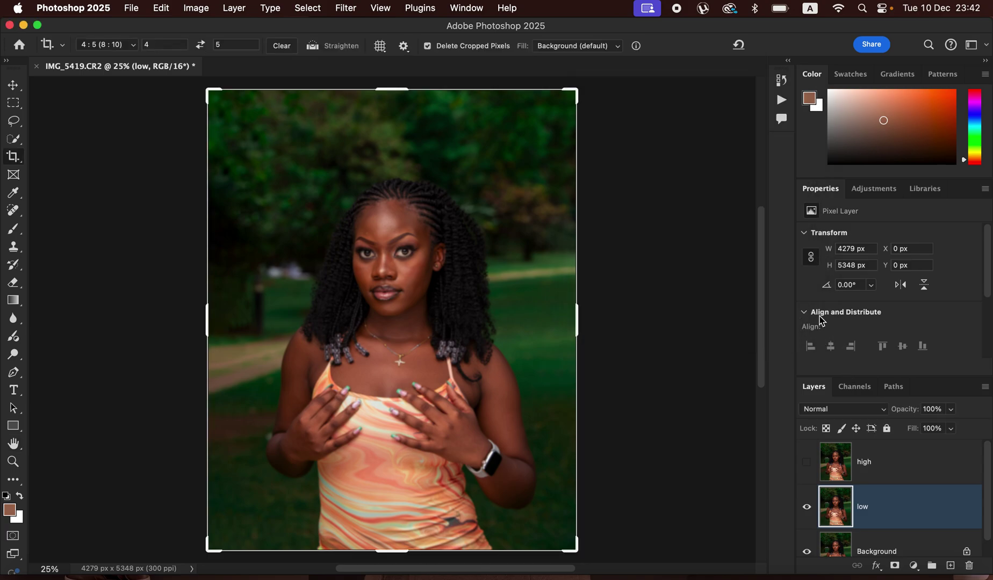
Step: Make the high layer active and visible again, and switch to the Lasso tool
{"action": "left_click", "coordinate": [893, 467]}
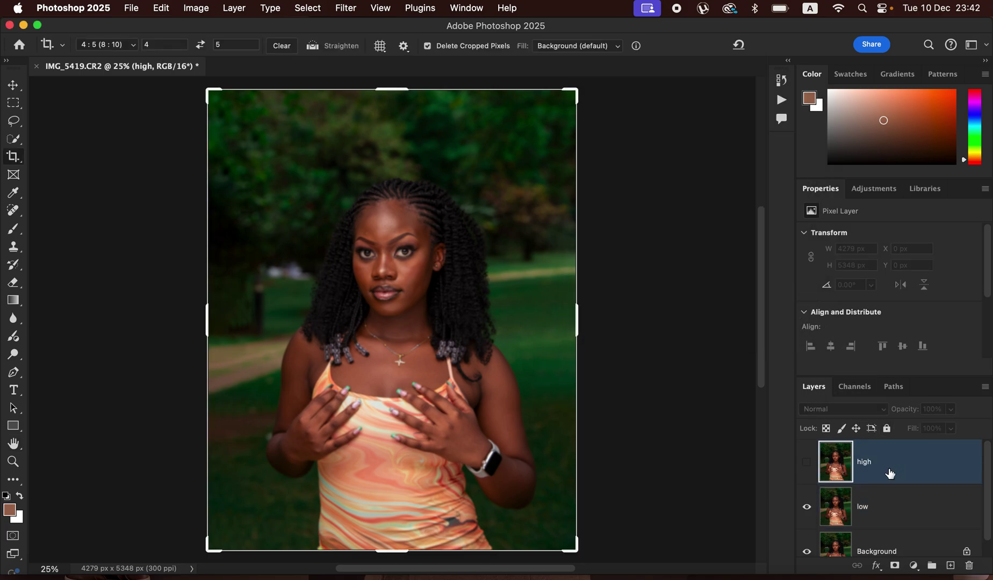
{"action": "left_click", "coordinate": [807, 473]}
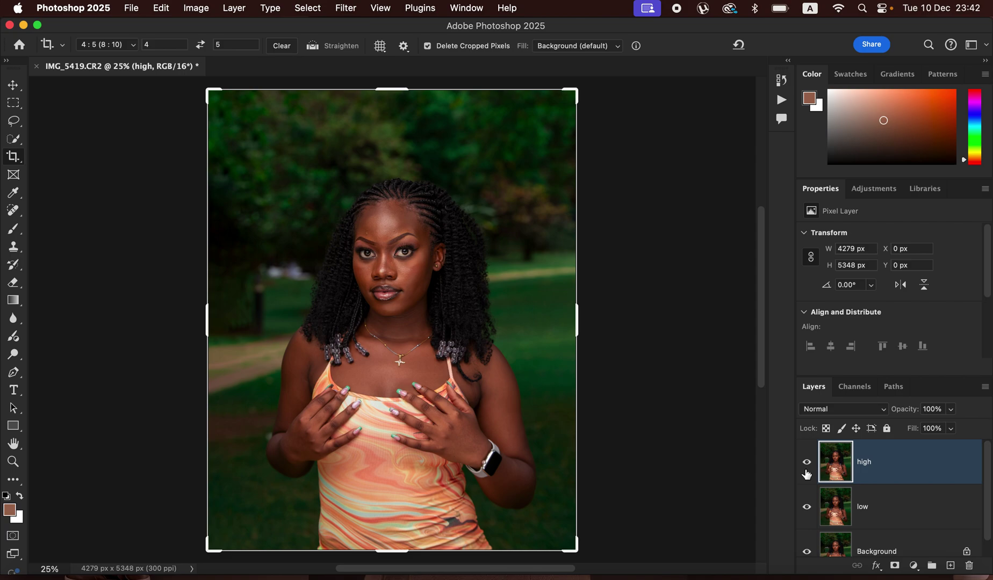
{"action": "left_click", "coordinate": [13, 122]}
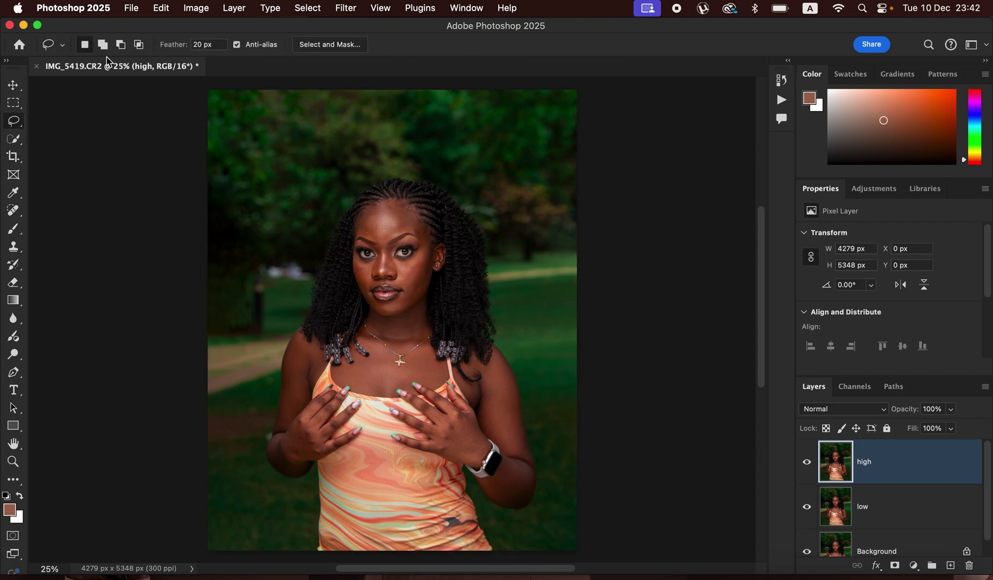
Step: Configure Apply Image on the high layer with the low layer as source, Invert on, Add blending, scale 2 and offset 0
{"action": "left_click", "coordinate": [345, 8]}
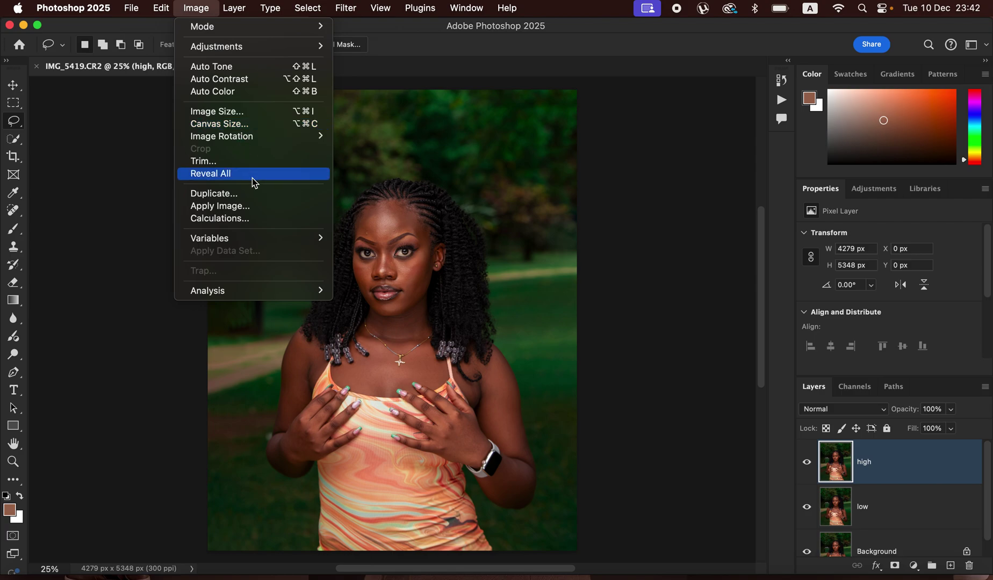
{"action": "left_click", "coordinate": [252, 207]}
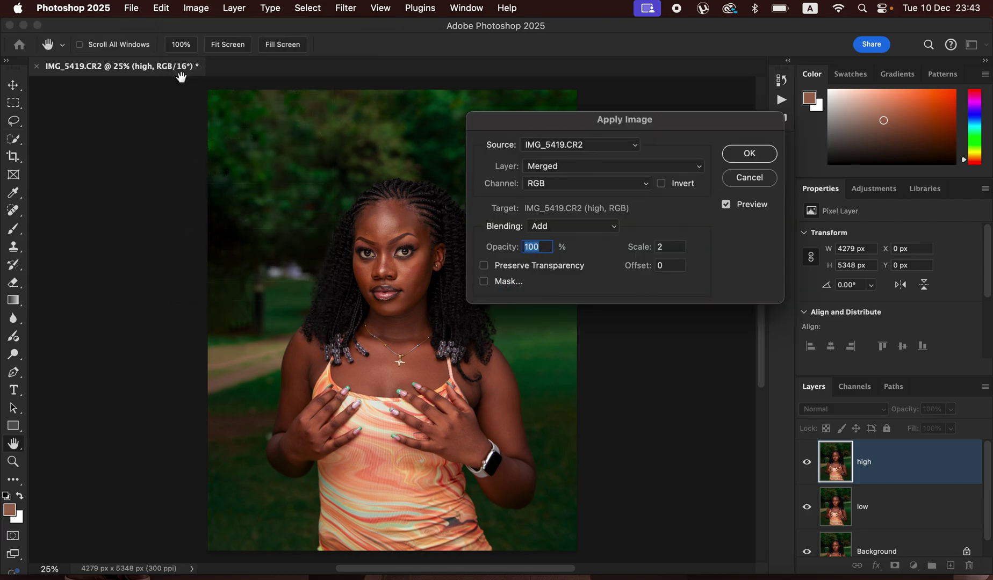
{"action": "left_click", "coordinate": [594, 164]}
{"action": "left_click", "coordinate": [594, 202]}
{"action": "left_click", "coordinate": [590, 228]}
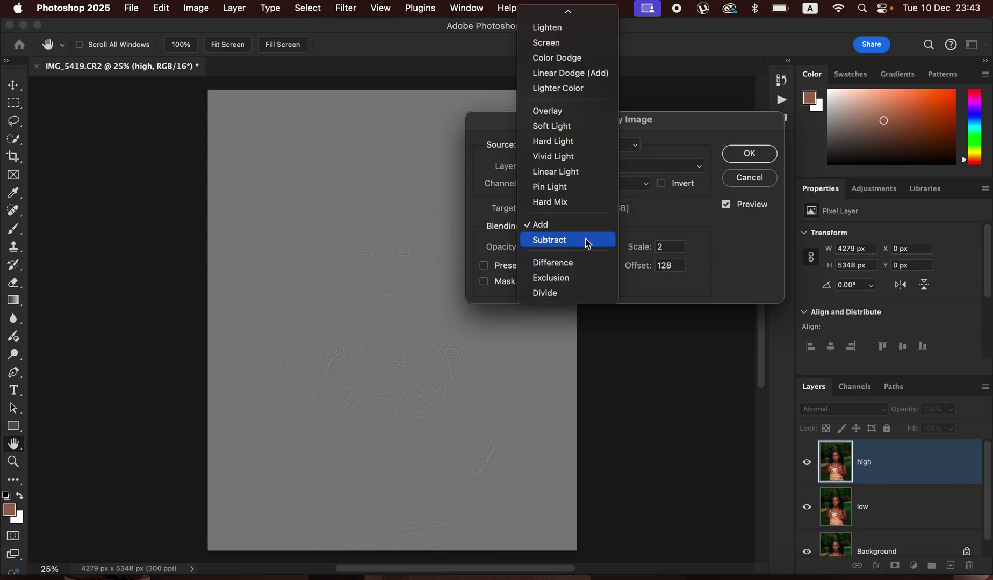
{"action": "left_click", "coordinate": [584, 227]}
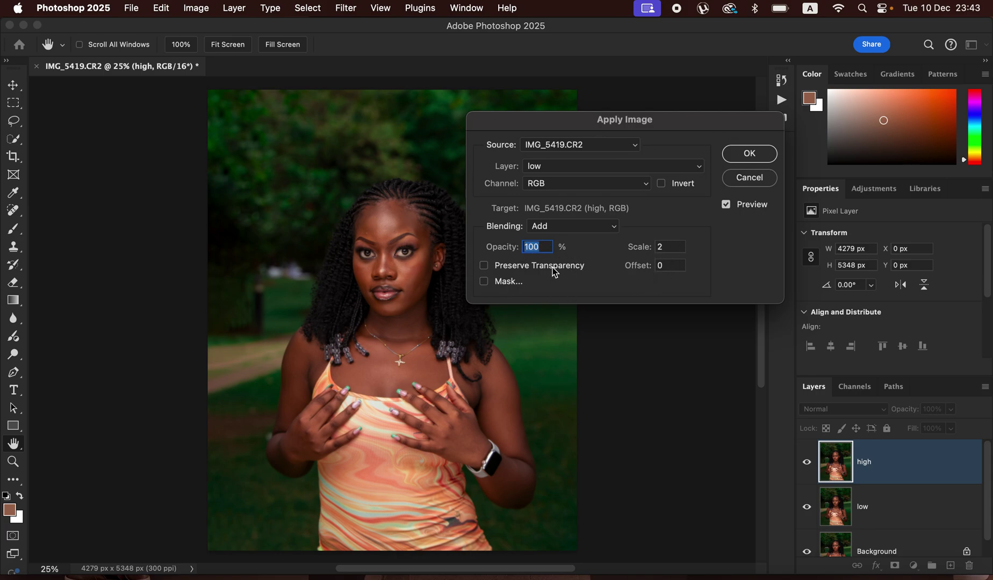
{"action": "left_click", "coordinate": [662, 185]}
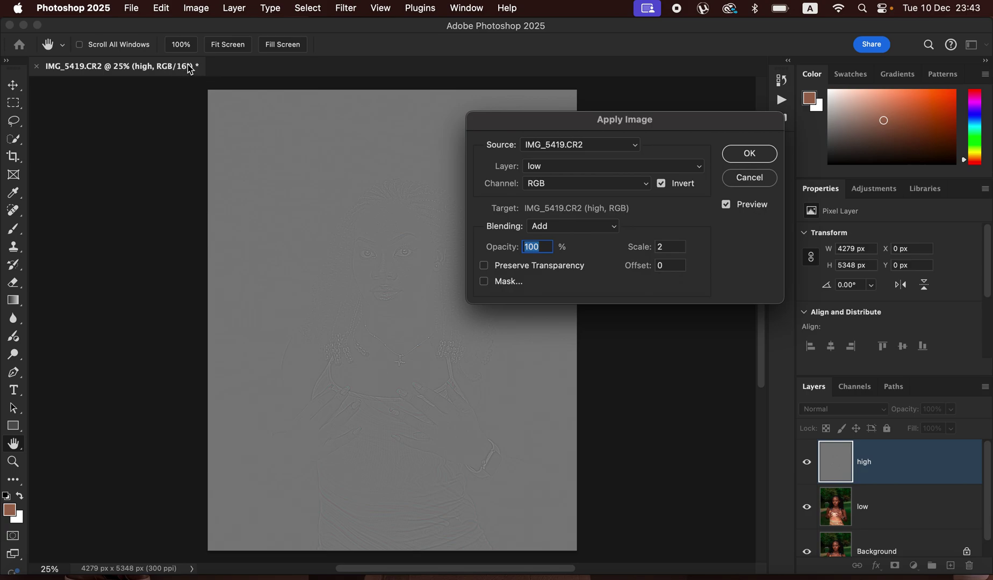
Step: Compare Subtract blending without Invert at offset 128 against Add blending with Invert at offset 0 in the Apply Image settings
{"action": "left_click", "coordinate": [584, 226]}
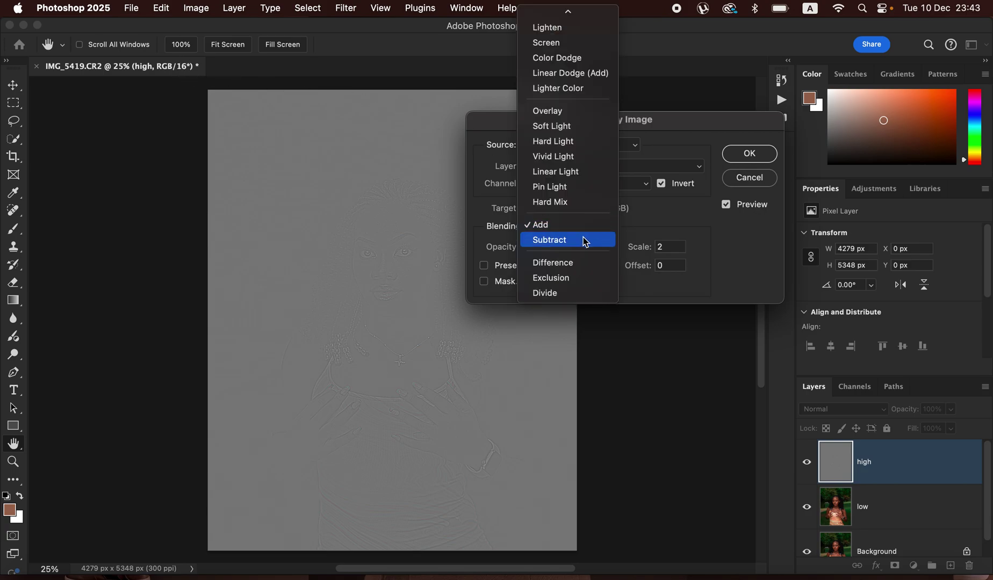
{"action": "left_click", "coordinate": [586, 242]}
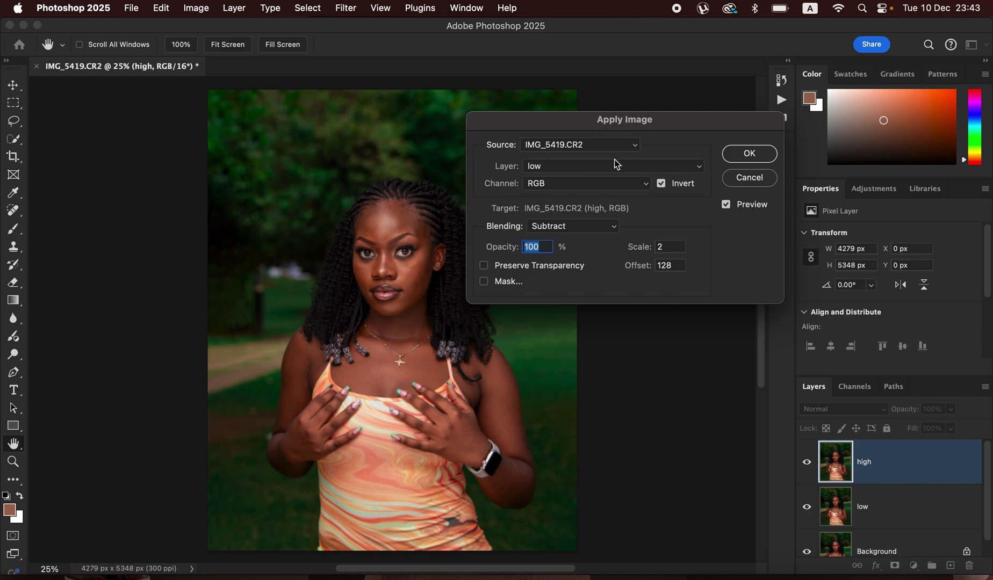
{"action": "left_click", "coordinate": [661, 184]}
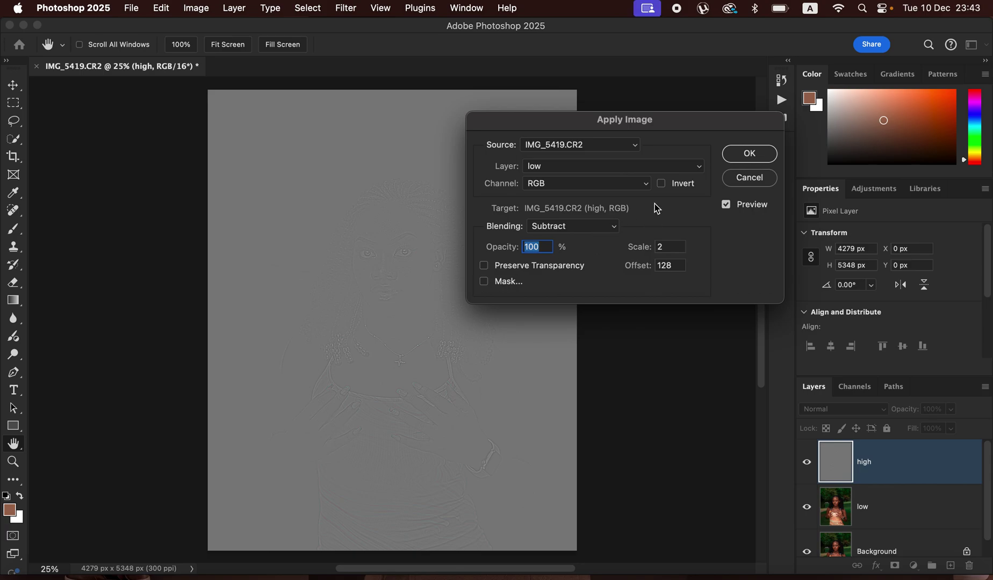
{"action": "left_click", "coordinate": [585, 227]}
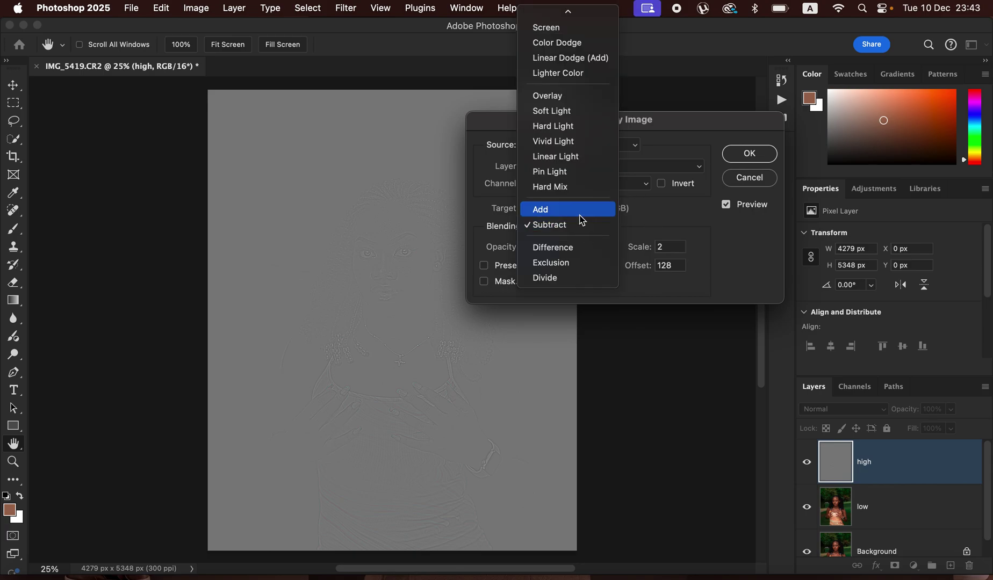
{"action": "left_click", "coordinate": [582, 214]}
{"action": "left_click", "coordinate": [662, 184]}
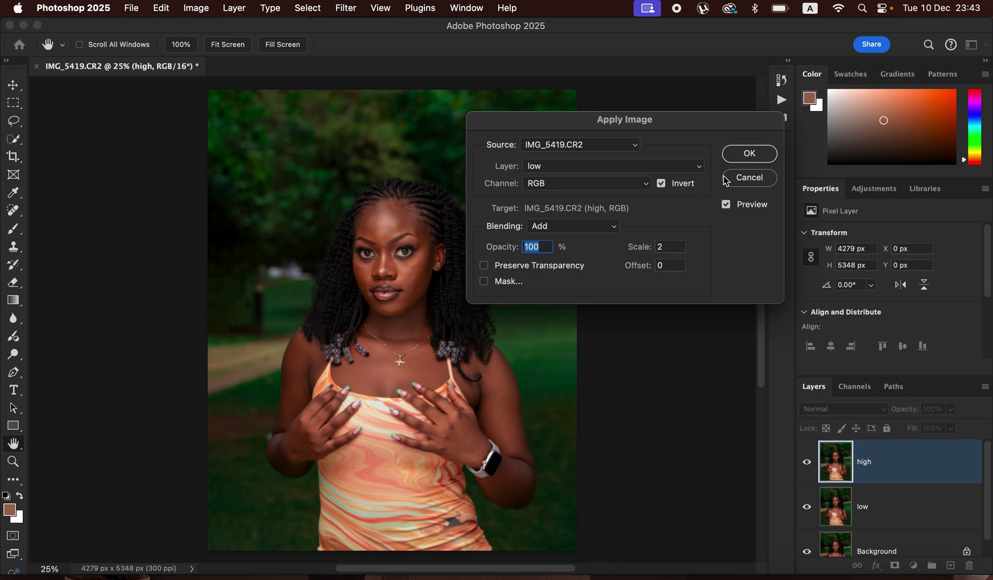
Step: Confirm the Apply Image settings and set the high layer's blend mode to Linear Light
{"action": "left_click", "coordinate": [750, 153]}
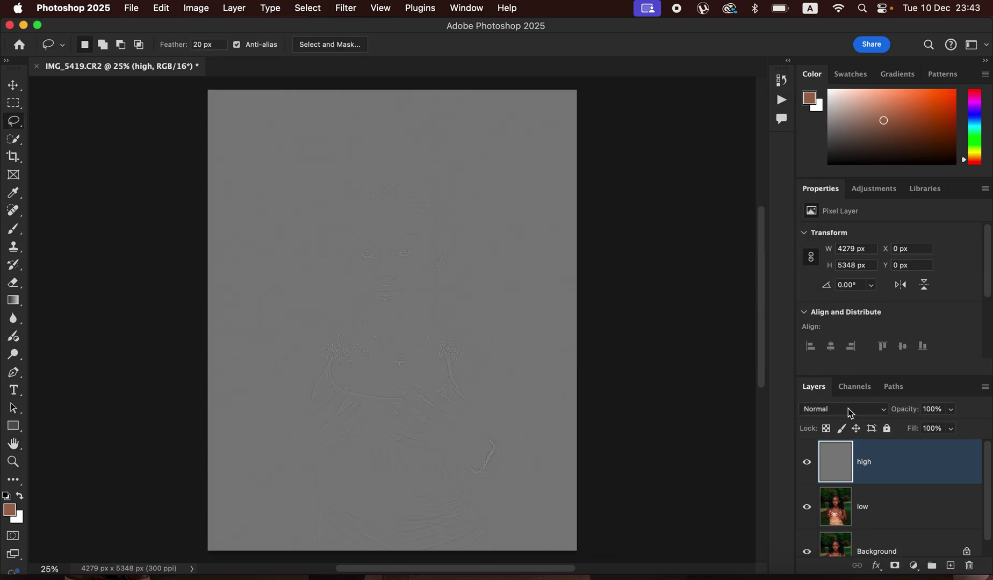
{"action": "left_click", "coordinate": [848, 410]}
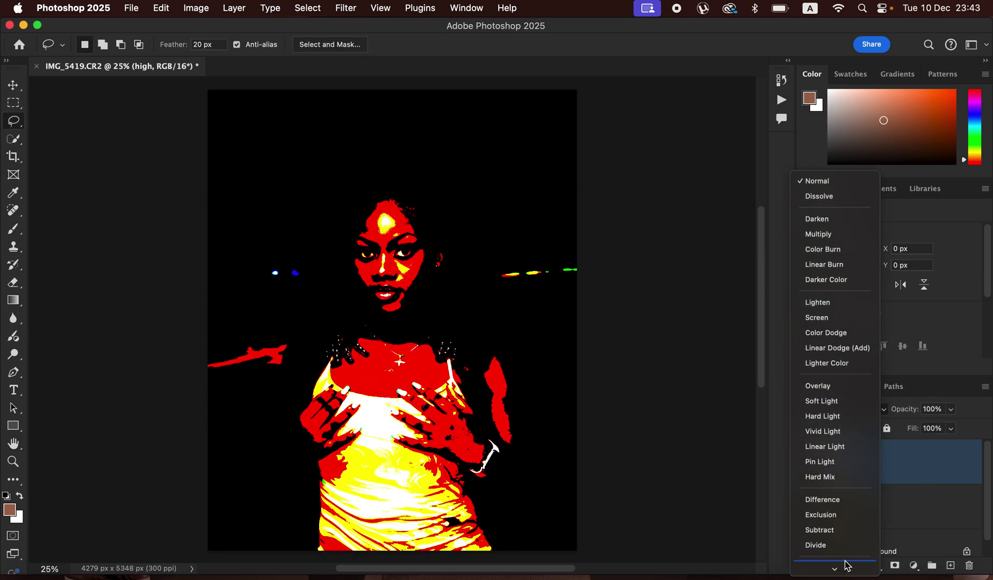
{"action": "left_click", "coordinate": [837, 452]}
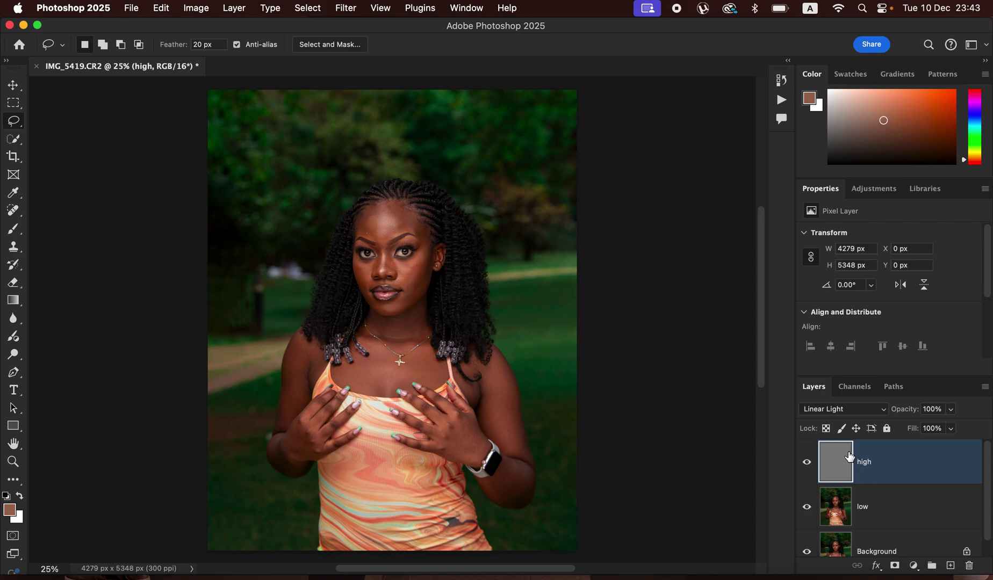
Step: Group the high and low layers together and expand the group
{"action": "left_click", "coordinate": [906, 512], "text": "shift"}
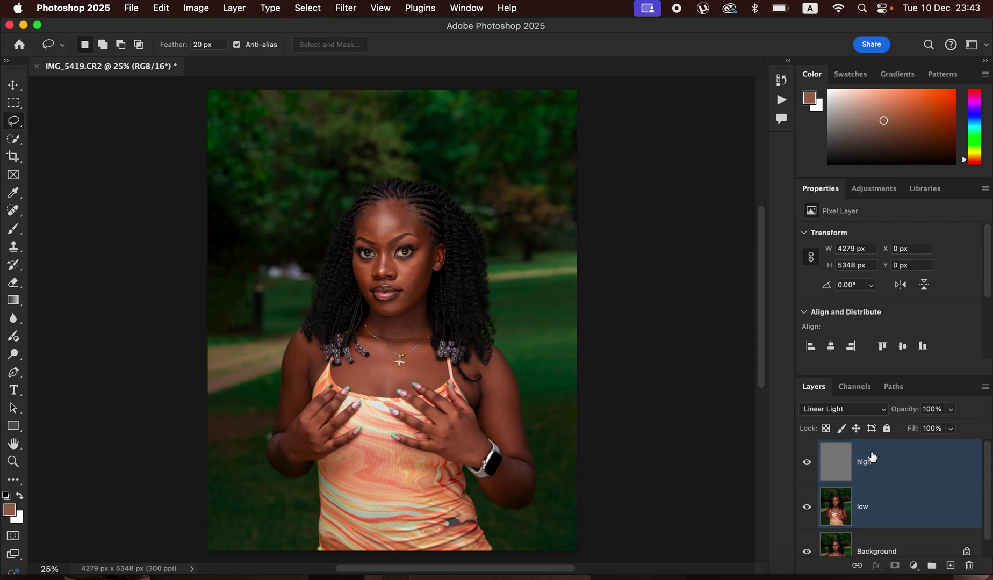
{"action": "key", "text": "super+g"}
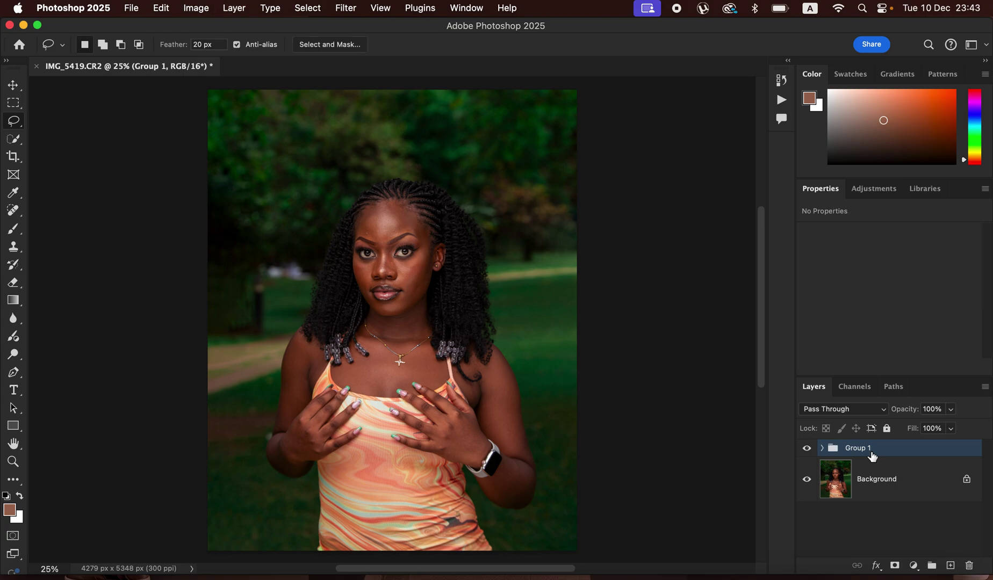
{"action": "left_click", "coordinate": [824, 449]}
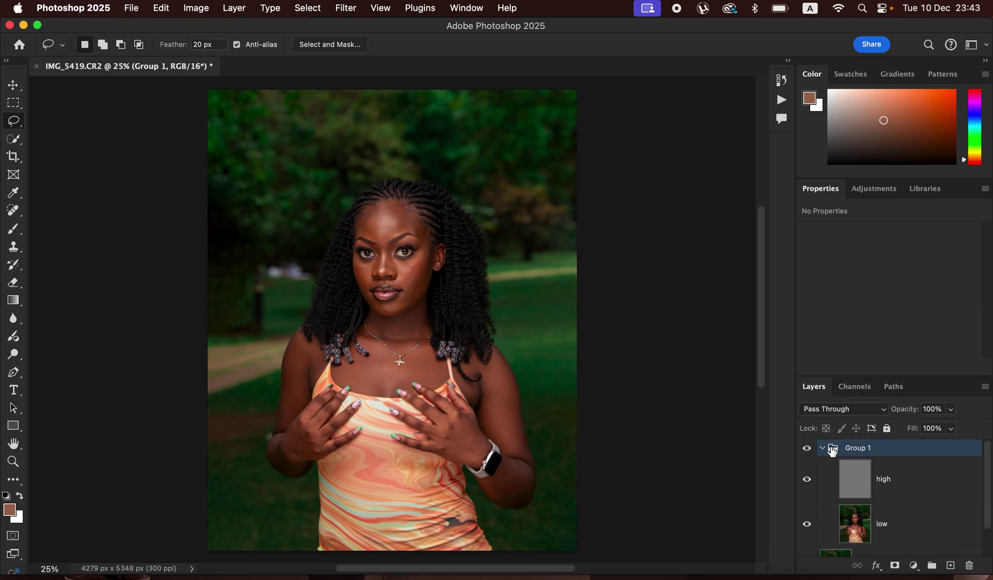
Step: Activate the low layer, hide the high layer, and set up the Mixer Brush with a cleaned brush load
{"action": "left_click", "coordinate": [896, 531]}
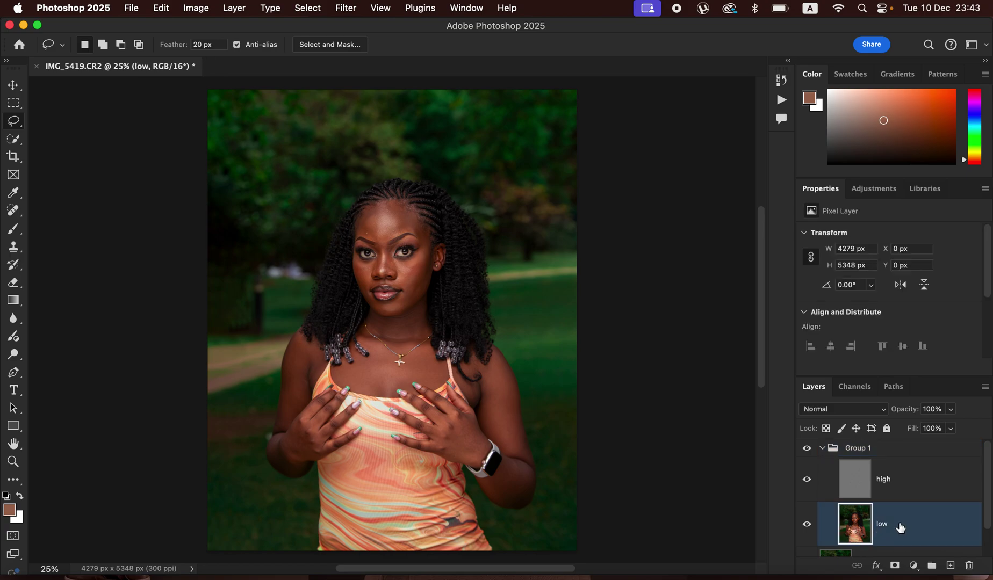
{"action": "left_click", "coordinate": [806, 480]}
{"action": "left_click", "coordinate": [13, 231]}
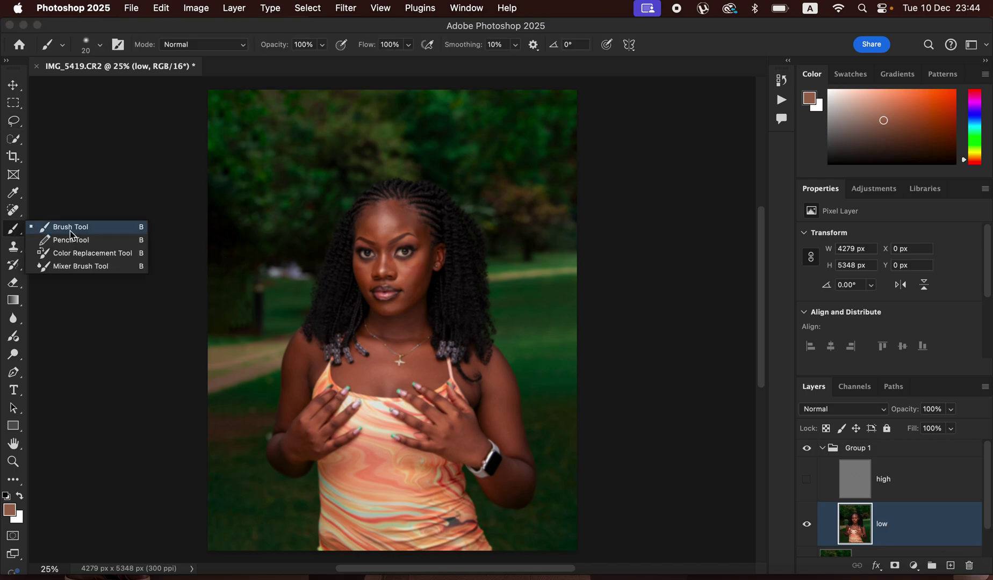
{"action": "left_click", "coordinate": [86, 268]}
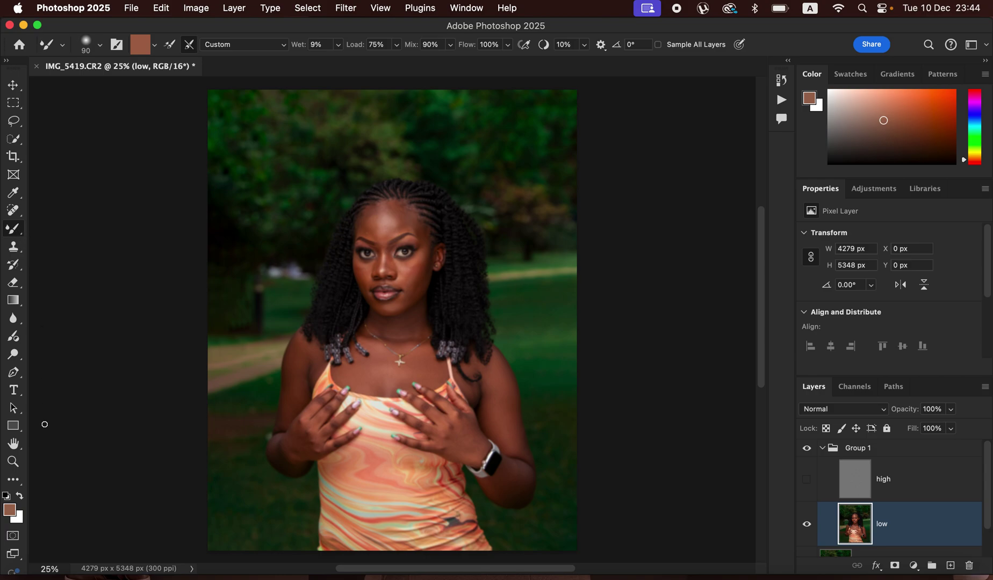
{"action": "left_click", "coordinate": [155, 45]}
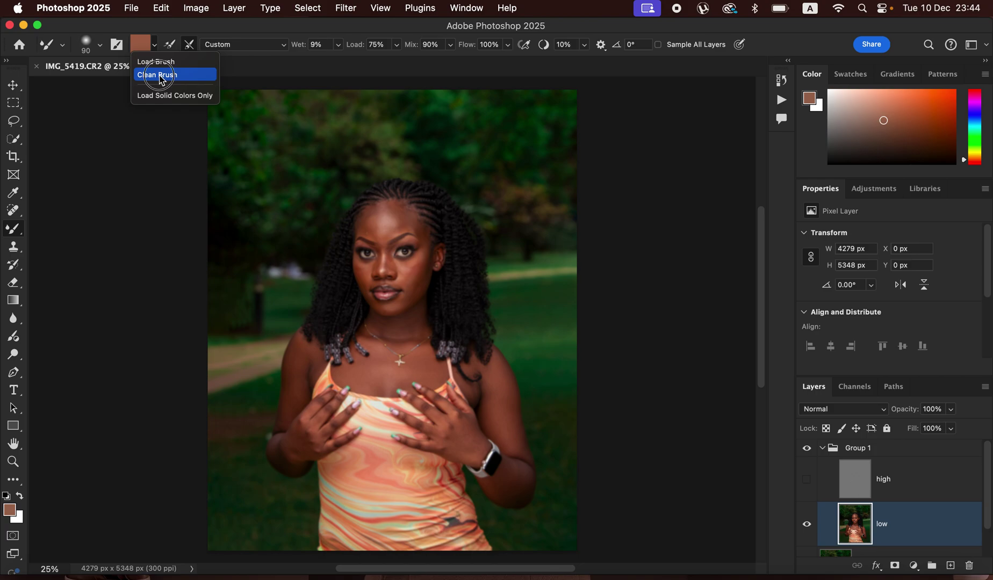
{"action": "left_click", "coordinate": [159, 79]}
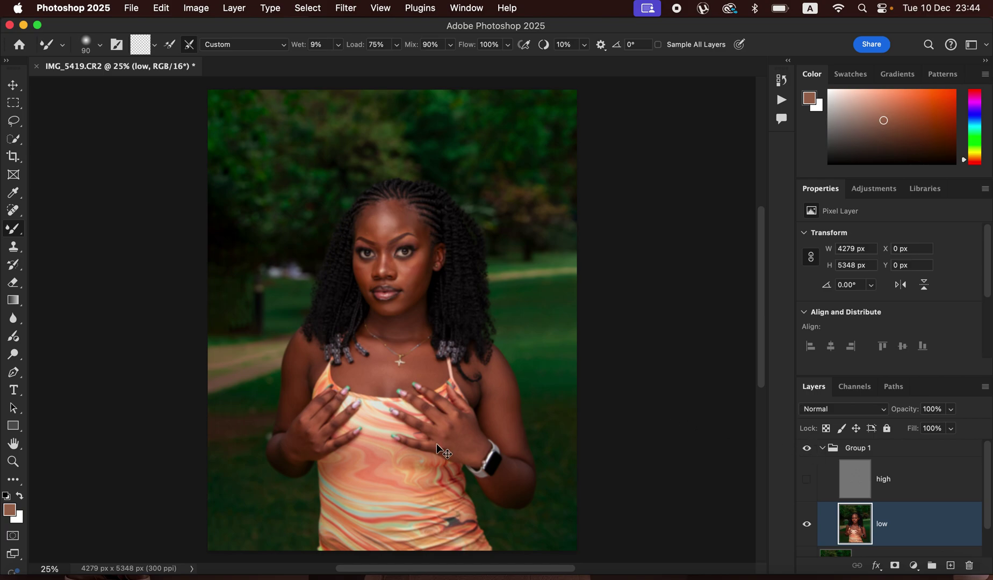
Step: Blend the uneven facial skin tones on the low layer with the Mixer Brush, starting at a 200 px brush size
{"action": "key", "text": "super+plus"}
{"action": "key", "text": "super+plus"}
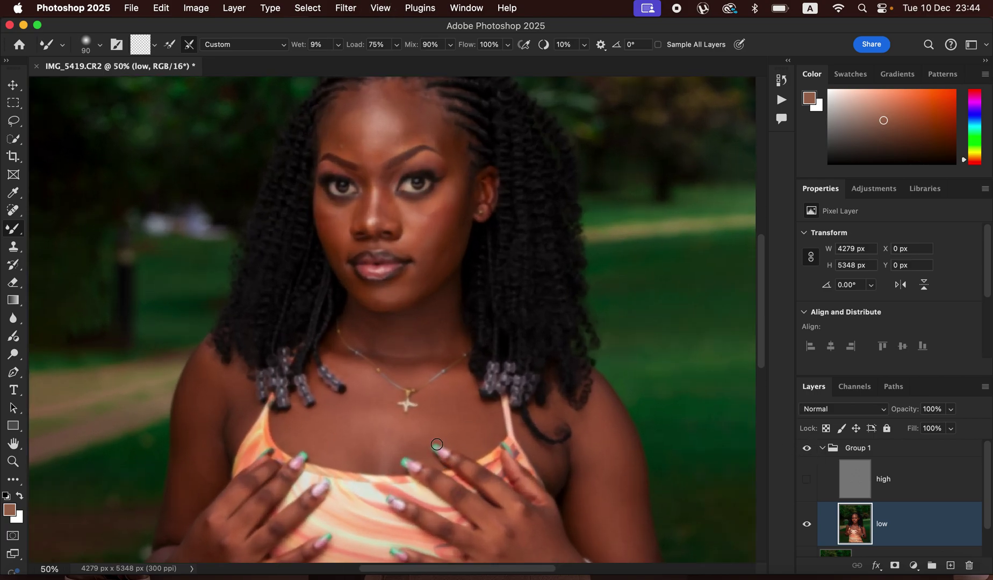
{"action": "key", "text": "super+minus"}
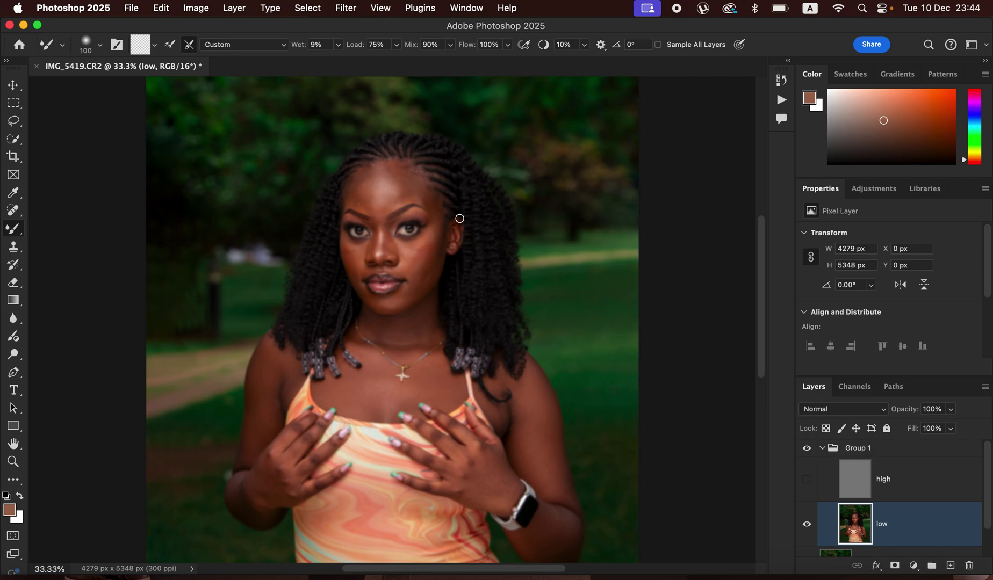
{"action": "key", "text": "bracketright"}
{"action": "key", "text": "bracketright"}
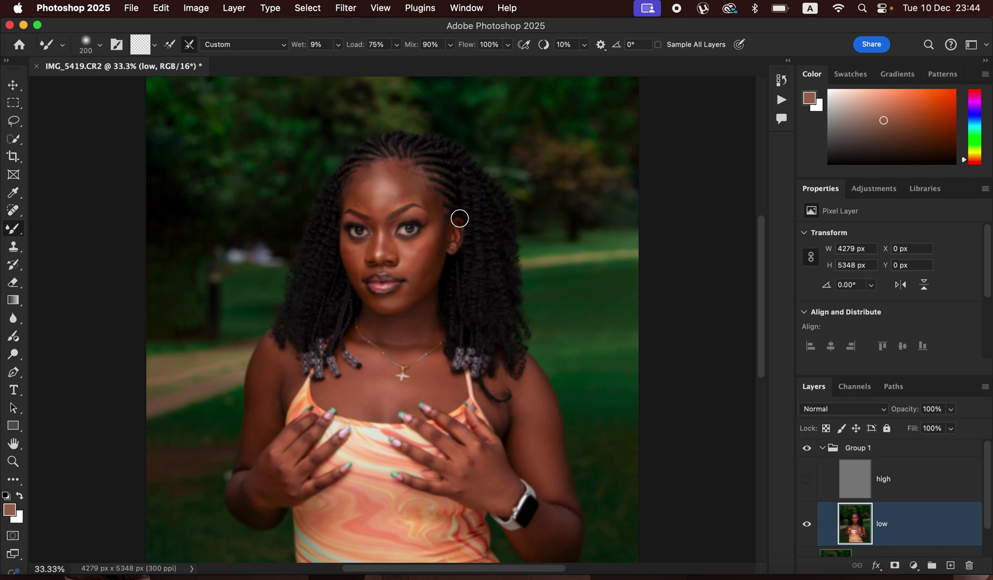
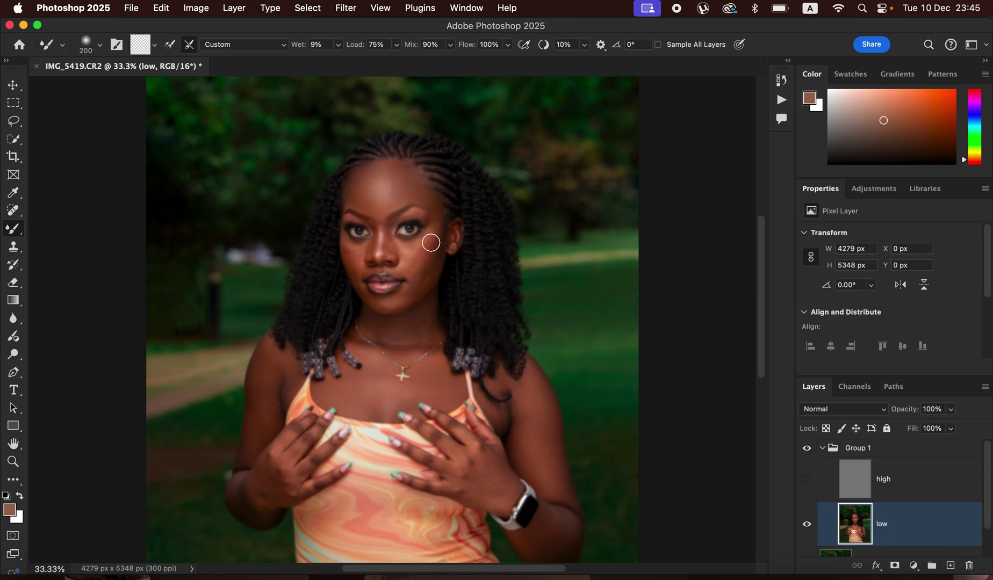
{"action": "mouse_move", "coordinate": [429, 248]}
{"action": "left_mouse_down"}
{"action": "mouse_move", "coordinate": [412, 249]}
{"action": "mouse_move", "coordinate": [427, 238]}
{"action": "mouse_move", "coordinate": [416, 275]}
{"action": "mouse_move", "coordinate": [434, 257]}
{"action": "mouse_move", "coordinate": [390, 306]}
{"action": "mouse_move", "coordinate": [430, 249]}
{"action": "mouse_move", "coordinate": [432, 269]}
{"action": "mouse_move", "coordinate": [421, 276]}
{"action": "left_mouse_up"}
{"action": "mouse_move", "coordinate": [361, 261]}
{"action": "left_mouse_down"}
{"action": "mouse_move", "coordinate": [344, 246]}
{"action": "mouse_move", "coordinate": [356, 266]}
{"action": "left_mouse_up"}
{"action": "mouse_move", "coordinate": [417, 256]}
{"action": "left_mouse_down"}
{"action": "mouse_move", "coordinate": [410, 274]}
{"action": "mouse_move", "coordinate": [408, 252]}
{"action": "mouse_move", "coordinate": [432, 222]}
{"action": "mouse_move", "coordinate": [430, 195]}
{"action": "mouse_move", "coordinate": [421, 214]}
{"action": "left_mouse_up"}
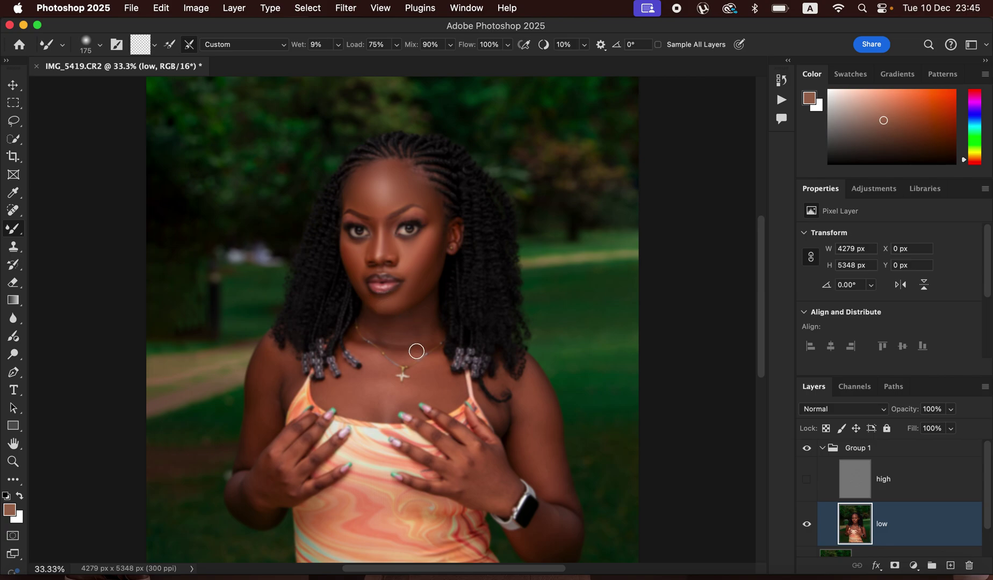
Step: Smooth the skin tones on both arms with the Mixer Brush enlarged to 300 px
{"action": "key", "text": "bracketright"}
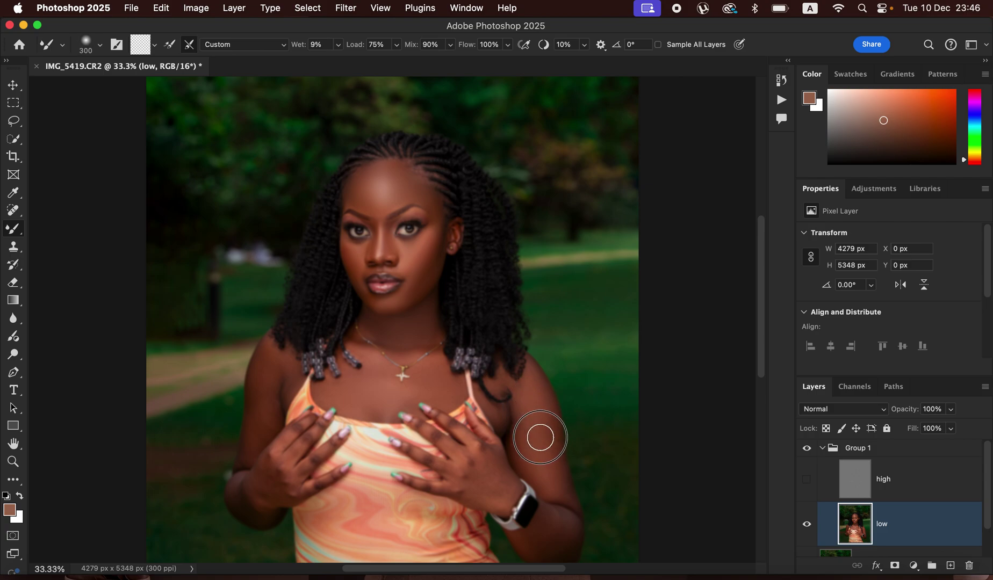
{"action": "mouse_move", "coordinate": [540, 437]}
{"action": "left_mouse_down"}
{"action": "mouse_move", "coordinate": [560, 485]}
{"action": "mouse_move", "coordinate": [529, 441]}
{"action": "mouse_move", "coordinate": [526, 450]}
{"action": "mouse_move", "coordinate": [522, 414]}
{"action": "mouse_move", "coordinate": [505, 416]}
{"action": "mouse_move", "coordinate": [516, 412]}
{"action": "mouse_move", "coordinate": [539, 441]}
{"action": "mouse_move", "coordinate": [562, 491]}
{"action": "mouse_move", "coordinate": [547, 524]}
{"action": "mouse_move", "coordinate": [566, 530]}
{"action": "mouse_move", "coordinate": [534, 540]}
{"action": "mouse_move", "coordinate": [568, 543]}
{"action": "mouse_move", "coordinate": [484, 464]}
{"action": "mouse_move", "coordinate": [483, 488]}
{"action": "mouse_move", "coordinate": [500, 494]}
{"action": "mouse_move", "coordinate": [486, 462]}
{"action": "mouse_move", "coordinate": [507, 494]}
{"action": "mouse_move", "coordinate": [485, 483]}
{"action": "left_mouse_up"}
{"action": "mouse_move", "coordinate": [270, 501]}
{"action": "left_mouse_down"}
{"action": "mouse_move", "coordinate": [267, 473]}
{"action": "mouse_move", "coordinate": [257, 483]}
{"action": "mouse_move", "coordinate": [268, 497]}
{"action": "mouse_move", "coordinate": [243, 492]}
{"action": "mouse_move", "coordinate": [262, 453]}
{"action": "mouse_move", "coordinate": [272, 378]}
{"action": "mouse_move", "coordinate": [284, 383]}
{"action": "mouse_move", "coordinate": [262, 407]}
{"action": "mouse_move", "coordinate": [247, 453]}
{"action": "mouse_move", "coordinate": [256, 484]}
{"action": "mouse_move", "coordinate": [242, 492]}
{"action": "mouse_move", "coordinate": [290, 487]}
{"action": "left_mouse_up"}
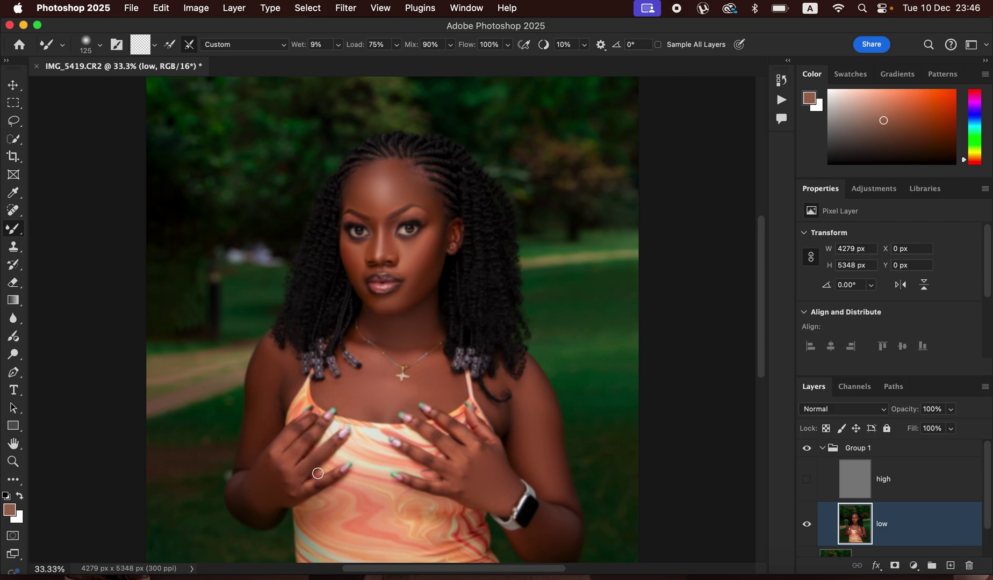
Step: Blend the skin tones on the fingers with a 125 px Mixer Brush, and on the backs of both hands with a larger one
{"action": "mouse_move", "coordinate": [322, 478]}
{"action": "left_mouse_down"}
{"action": "mouse_move", "coordinate": [328, 472]}
{"action": "mouse_move", "coordinate": [308, 486]}
{"action": "mouse_move", "coordinate": [304, 455]}
{"action": "mouse_move", "coordinate": [318, 426]}
{"action": "mouse_move", "coordinate": [281, 438]}
{"action": "mouse_move", "coordinate": [303, 429]}
{"action": "left_mouse_up"}
{"action": "mouse_move", "coordinate": [444, 441]}
{"action": "left_mouse_down"}
{"action": "mouse_move", "coordinate": [427, 430]}
{"action": "mouse_move", "coordinate": [446, 421]}
{"action": "left_mouse_up"}
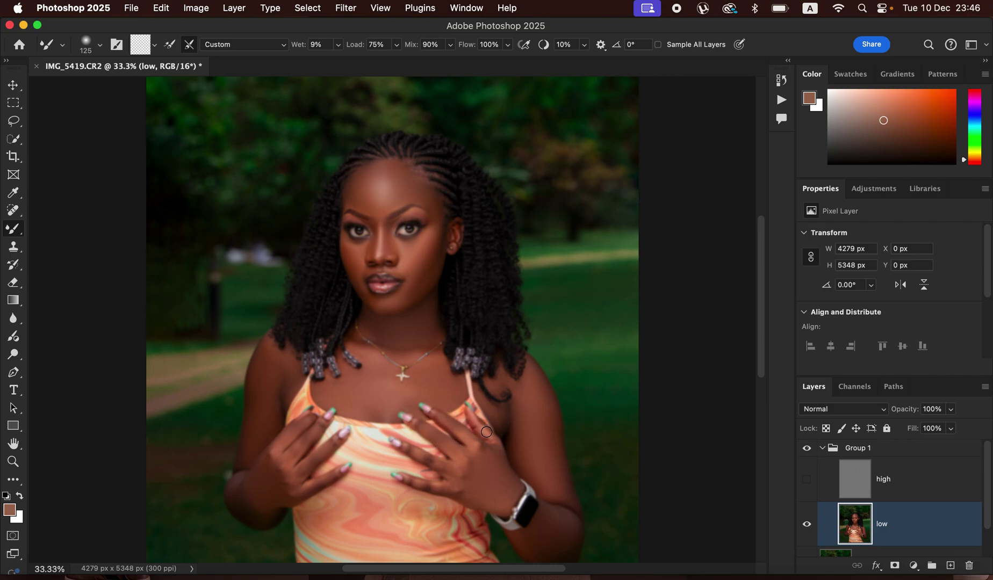
{"action": "mouse_move", "coordinate": [449, 471]}
{"action": "left_mouse_down"}
{"action": "mouse_move", "coordinate": [421, 458]}
{"action": "mouse_move", "coordinate": [447, 469]}
{"action": "mouse_move", "coordinate": [439, 485]}
{"action": "mouse_move", "coordinate": [451, 487]}
{"action": "left_mouse_up"}
{"action": "key", "text": "bracketright"}
{"action": "key", "text": "bracketright"}
{"action": "mouse_move", "coordinate": [465, 486]}
{"action": "left_mouse_down"}
{"action": "mouse_move", "coordinate": [477, 449]}
{"action": "mouse_move", "coordinate": [490, 458]}
{"action": "mouse_move", "coordinate": [461, 490]}
{"action": "left_mouse_up"}
{"action": "mouse_move", "coordinate": [330, 489]}
{"action": "left_mouse_down"}
{"action": "mouse_move", "coordinate": [282, 481]}
{"action": "mouse_move", "coordinate": [274, 469]}
{"action": "mouse_move", "coordinate": [291, 494]}
{"action": "mouse_move", "coordinate": [262, 505]}
{"action": "mouse_move", "coordinate": [259, 519]}
{"action": "mouse_move", "coordinate": [250, 486]}
{"action": "left_mouse_up"}
Step: Blend the remaining uneven skin on the chest, forehead and cheek, and compare the retouch with the original using the group's visibility
{"action": "mouse_move", "coordinate": [350, 391]}
{"action": "left_mouse_down"}
{"action": "mouse_move", "coordinate": [329, 397]}
{"action": "mouse_move", "coordinate": [371, 345]}
{"action": "mouse_move", "coordinate": [361, 344]}
{"action": "mouse_move", "coordinate": [427, 329]}
{"action": "mouse_move", "coordinate": [451, 339]}
{"action": "left_mouse_up"}
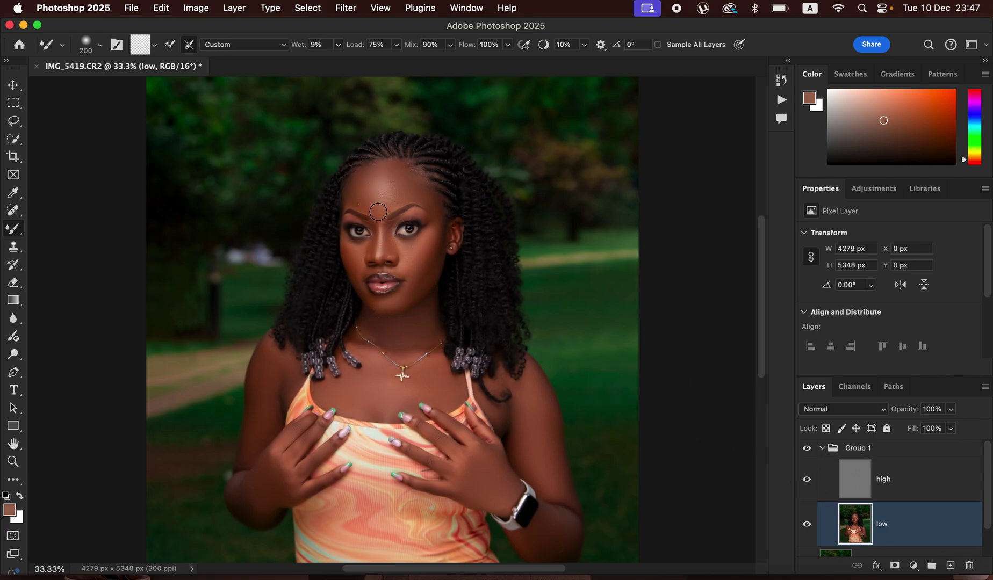
{"action": "mouse_move", "coordinate": [379, 211]}
{"action": "left_mouse_down"}
{"action": "mouse_move", "coordinate": [354, 197]}
{"action": "mouse_move", "coordinate": [369, 205]}
{"action": "left_mouse_up"}
{"action": "mouse_move", "coordinate": [431, 238]}
{"action": "left_mouse_down"}
{"action": "mouse_move", "coordinate": [434, 206]}
{"action": "mouse_move", "coordinate": [435, 257]}
{"action": "mouse_move", "coordinate": [419, 290]}
{"action": "left_mouse_up"}
{"action": "left_click", "coordinate": [807, 451]}
{"action": "left_click", "coordinate": [809, 452]}
{"action": "left_click", "coordinate": [810, 452]}
{"action": "left_click", "coordinate": [808, 451]}
Step: Set up the Clone Stamp on the high layer with a soft 45 px brush, 0% hardness, sampling only the current layer
{"action": "left_click", "coordinate": [908, 490]}
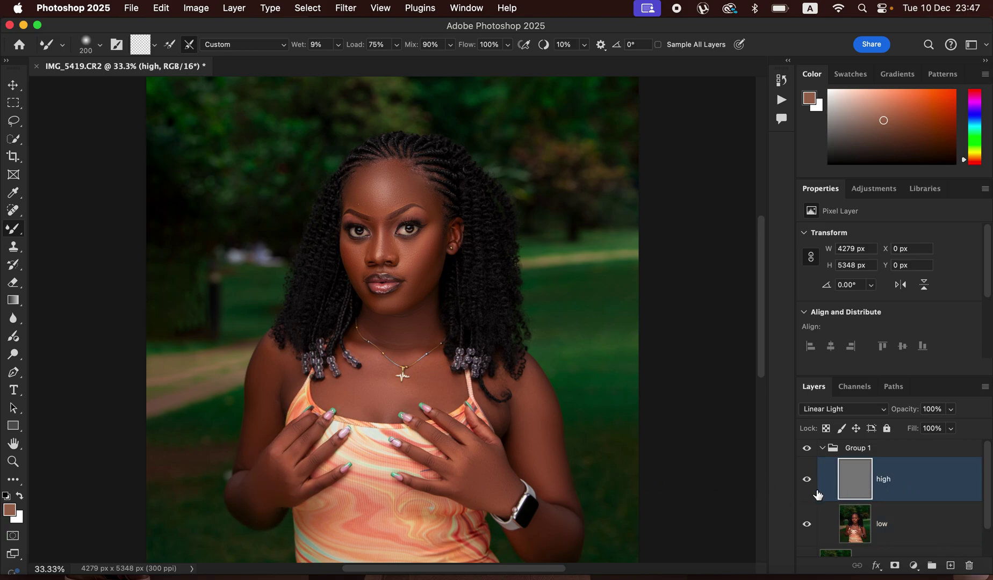
{"action": "left_click", "coordinate": [14, 250]}
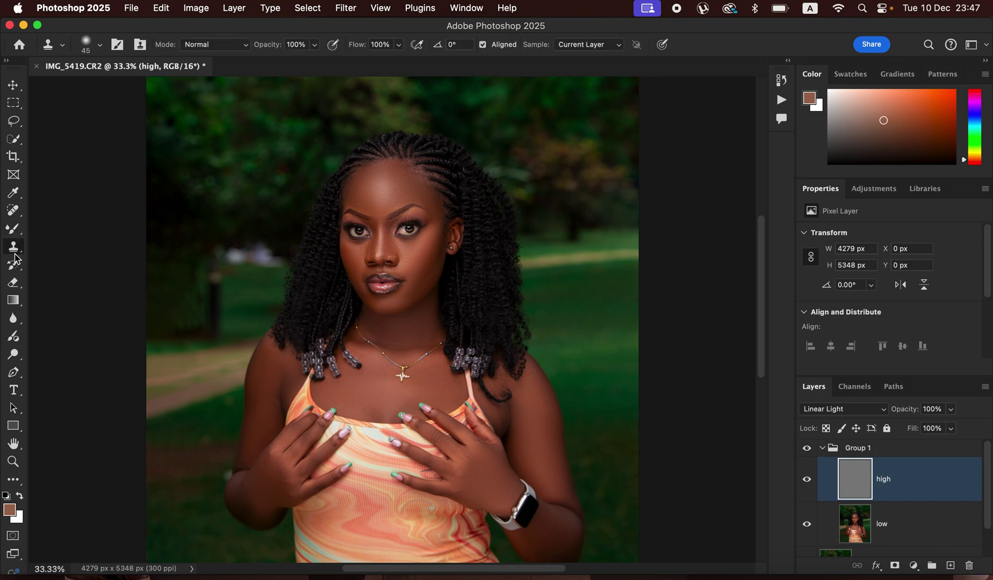
{"action": "left_click", "coordinate": [100, 45]}
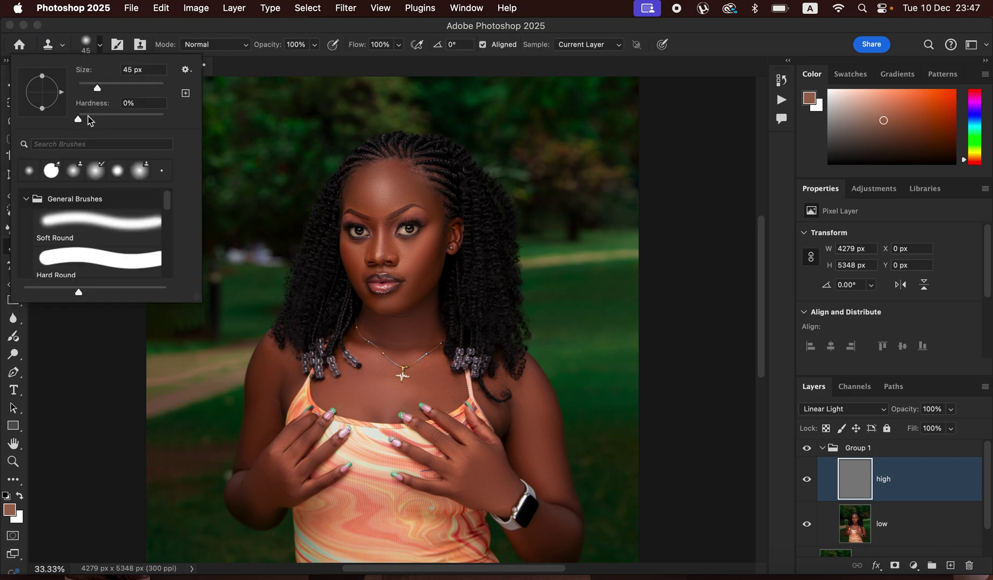
{"action": "left_click", "coordinate": [101, 47]}
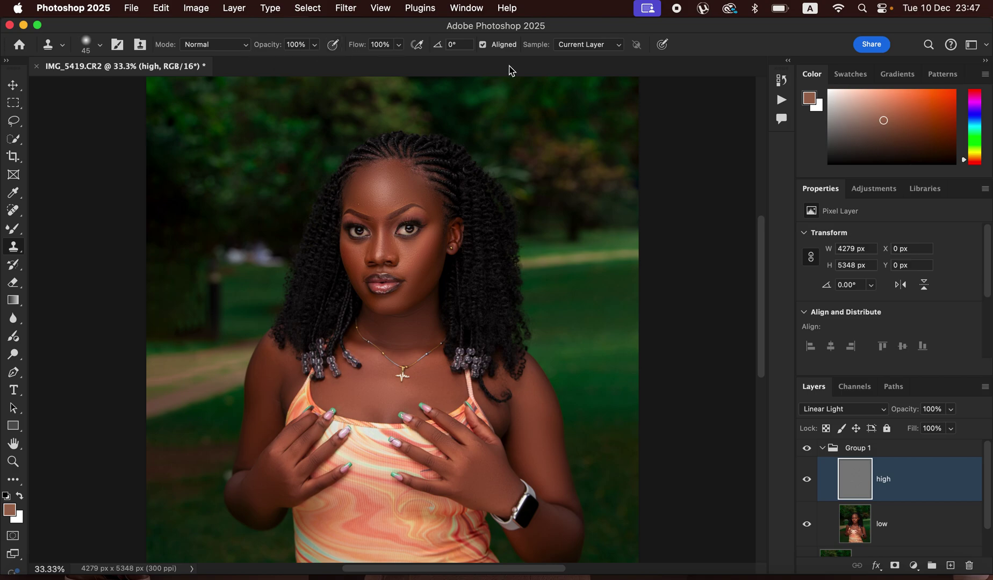
{"action": "left_click", "coordinate": [561, 48]}
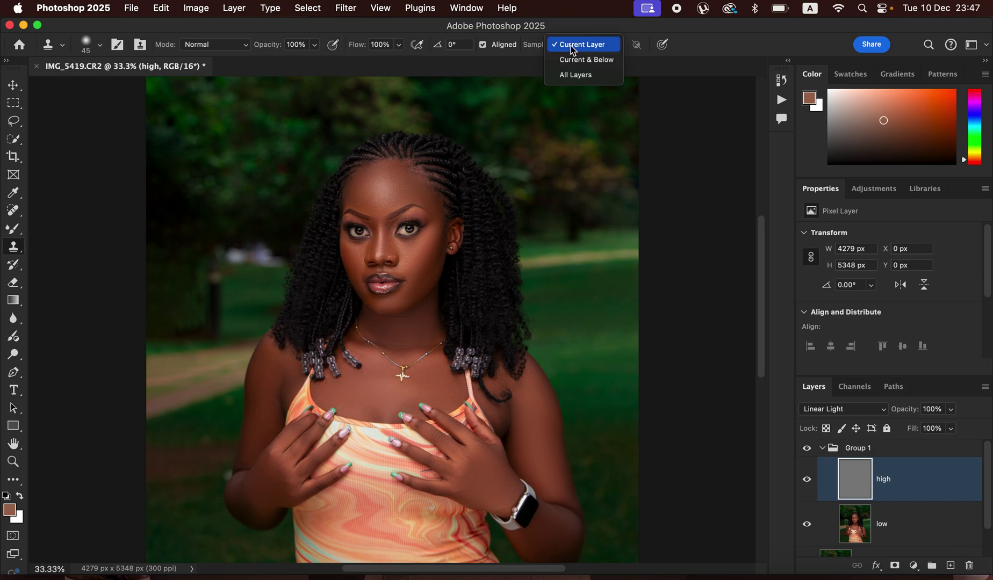
{"action": "left_click", "coordinate": [574, 46]}
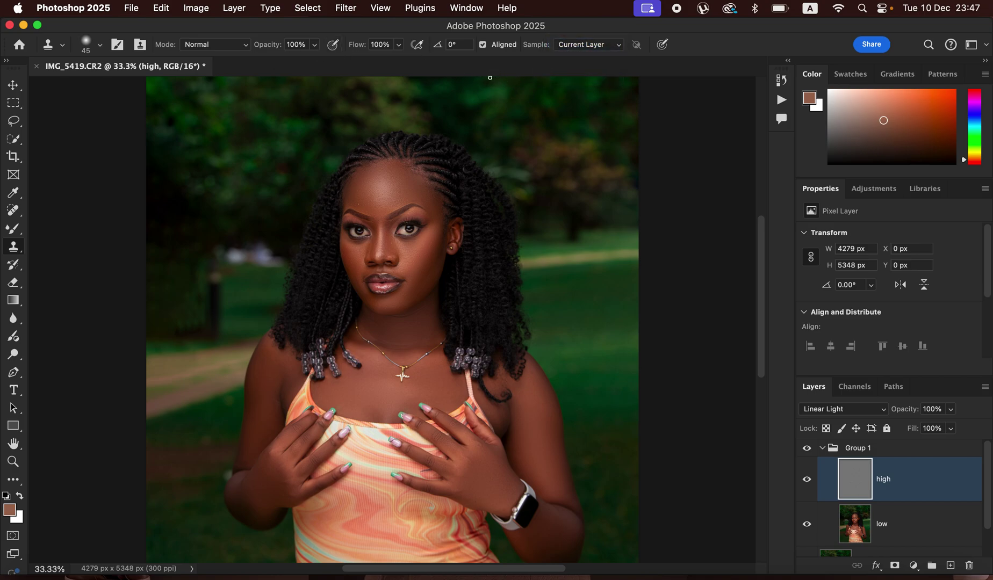
{"action": "left_click", "coordinate": [100, 45]}
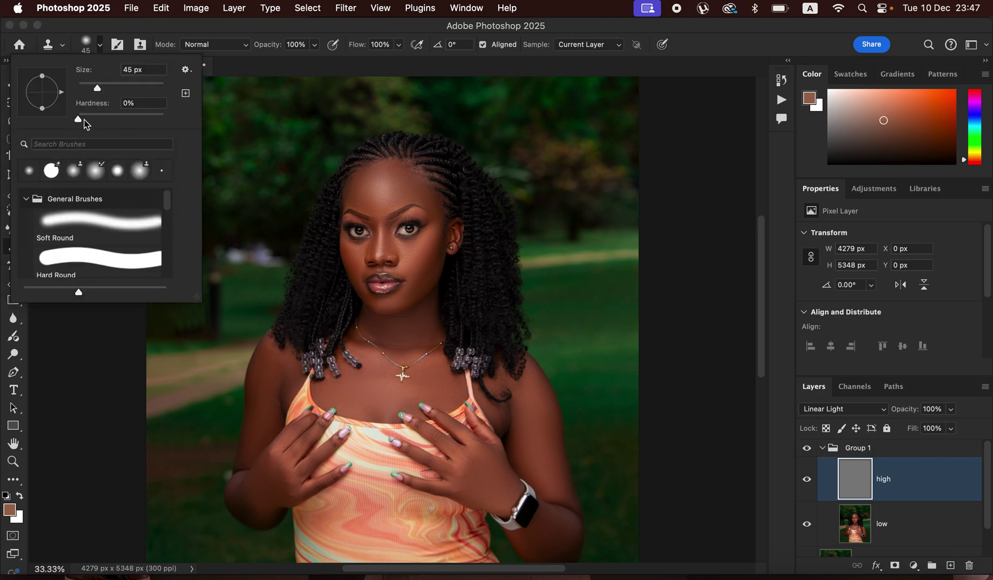
{"action": "left_click", "coordinate": [101, 46]}
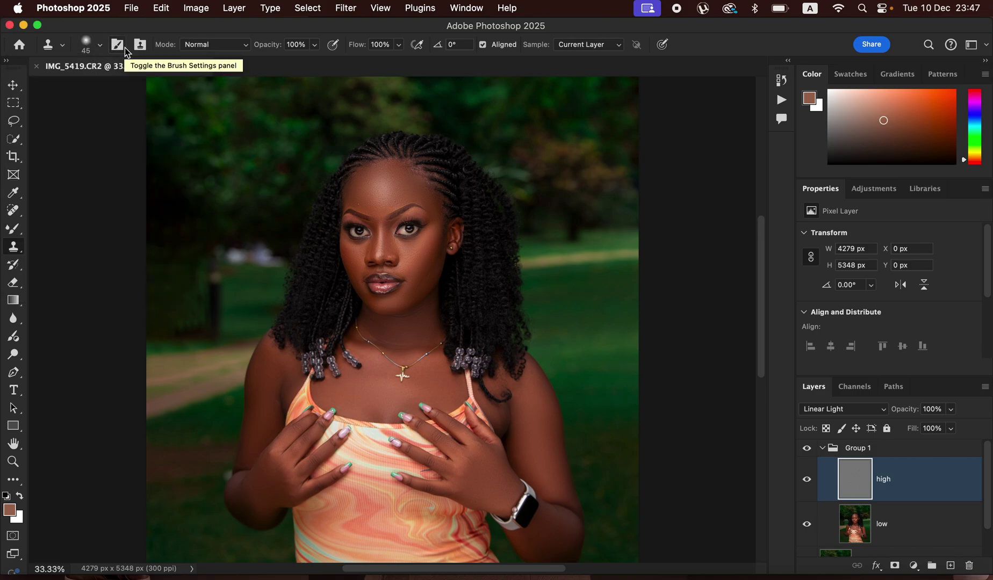
Step: Clone clean skin texture over the blemishes on the forehead, above the eyebrow and on the cheek
{"action": "key", "text": "super+equal"}
{"action": "key", "text": "super+equal"}
{"action": "key", "text": "super+equal"}
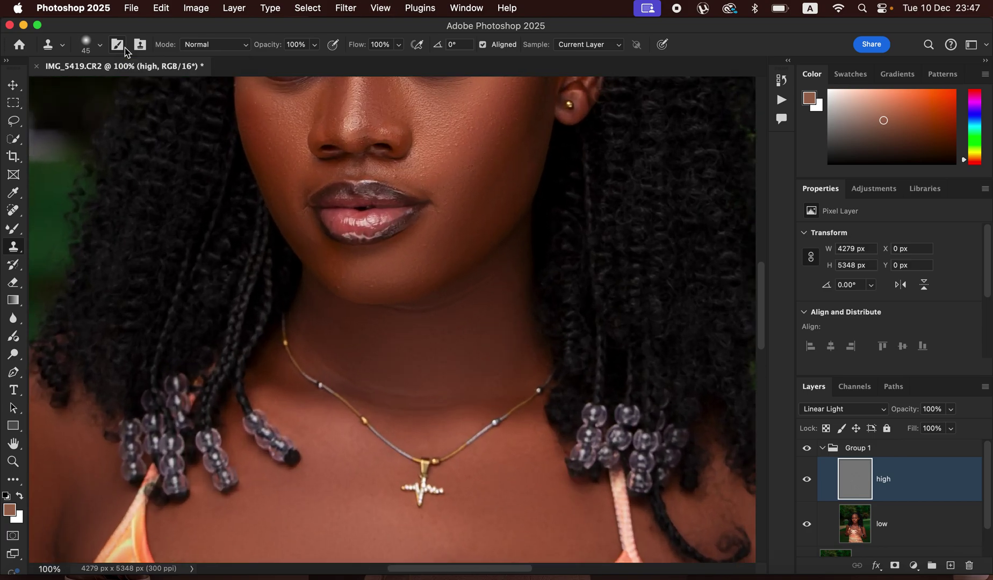
{"action": "mouse_move", "coordinate": [494, 222]}
{"action": "left_mouse_down"}
{"action": "mouse_move", "coordinate": [517, 357]}
{"action": "mouse_move", "coordinate": [512, 337]}
{"action": "left_mouse_up"}
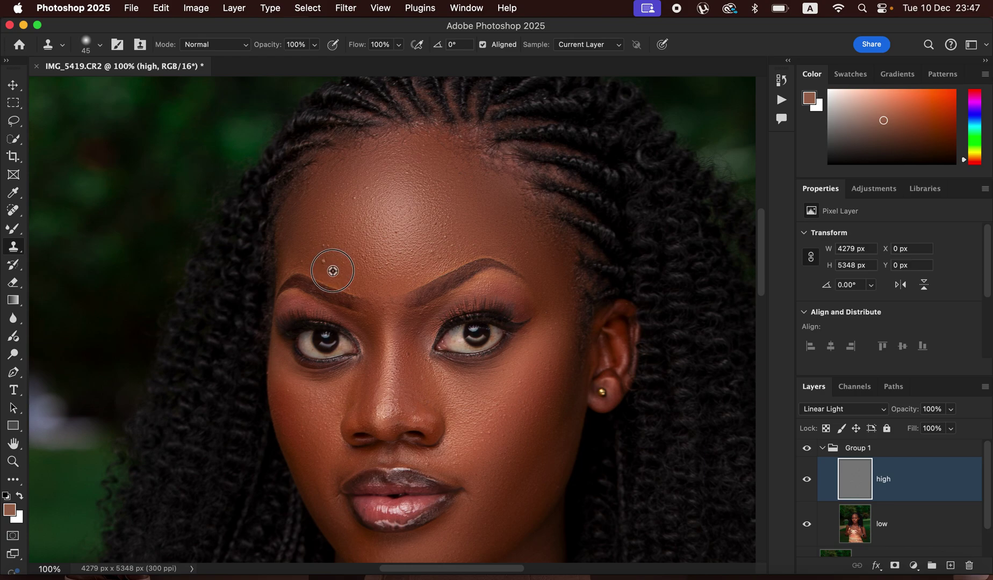
{"action": "mouse_move", "coordinate": [323, 260]}
{"action": "left_mouse_down"}
{"action": "mouse_move", "coordinate": [328, 267]}
{"action": "mouse_move", "coordinate": [300, 260]}
{"action": "left_mouse_up"}
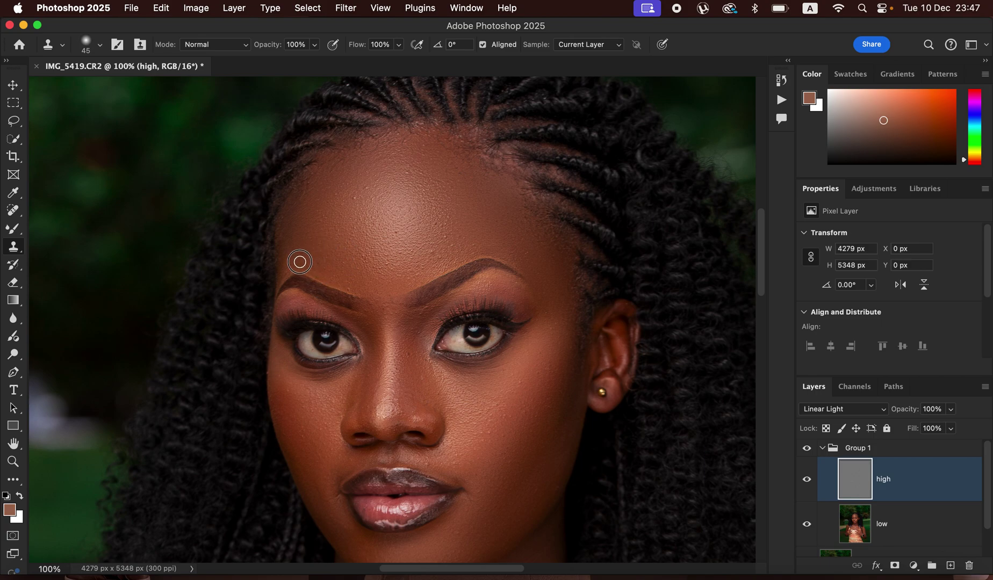
{"action": "left_click", "coordinate": [357, 231], "text": "alt"}
{"action": "left_click_drag", "start_coordinate": [361, 221], "coordinate": [362, 204]}
{"action": "left_click", "coordinate": [395, 230], "text": "alt"}
{"action": "left_click_drag", "start_coordinate": [515, 402], "coordinate": [505, 401]}
{"action": "left_click", "coordinate": [469, 466], "text": "alt"}
{"action": "left_click", "coordinate": [404, 333], "text": "alt"}
{"action": "left_click", "coordinate": [461, 236], "text": "alt"}
Step: Collapse the frequency separation group and compare the whole portrait before and after using its visibility
{"action": "key", "text": "super+minus"}
{"action": "key", "text": "super+minus"}
{"action": "key", "text": "super+minus"}
{"action": "key", "text": "super+minus"}
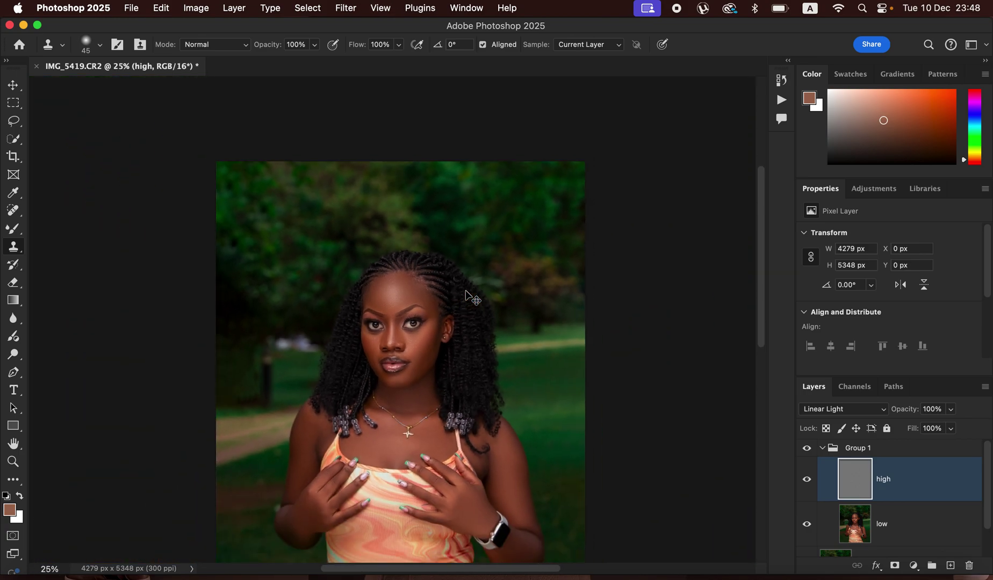
{"action": "key", "text": "super+minus"}
{"action": "key", "text": "super+plus"}
{"action": "left_click", "coordinate": [822, 451]}
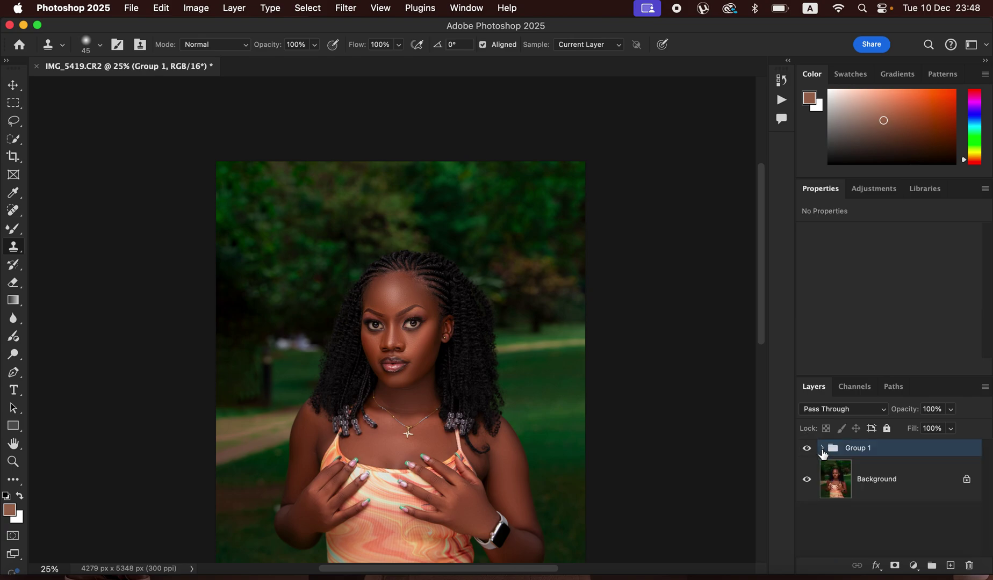
{"action": "left_click", "coordinate": [807, 450]}
{"action": "left_click", "coordinate": [808, 451]}
{"action": "left_click", "coordinate": [808, 450]}
{"action": "left_click", "coordinate": [808, 450]}
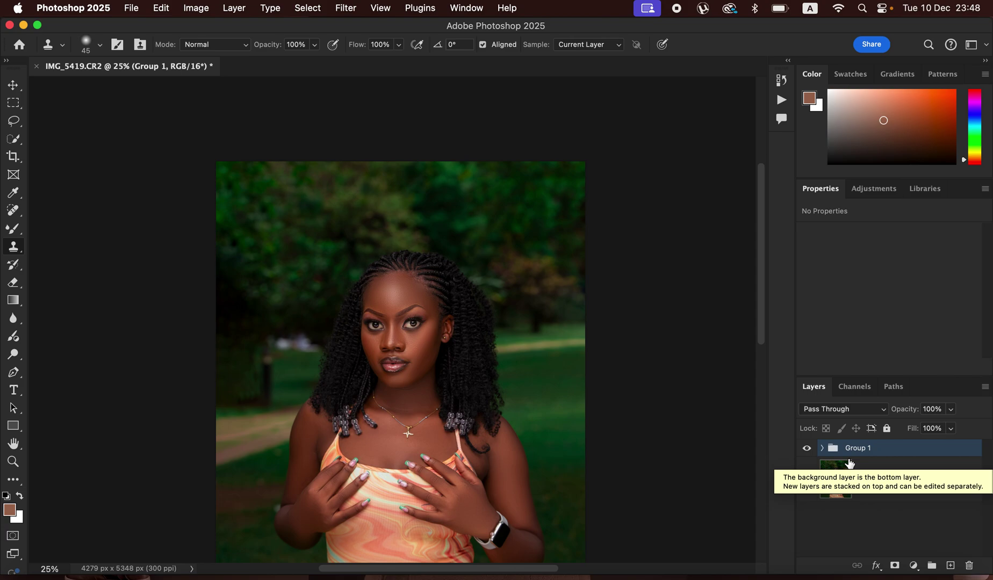
Step: Stamp all visible layers into a new layer, add an empty layer above it set to Color blending, and choose the Brush
{"action": "key", "text": "super+alt+shift+e"}
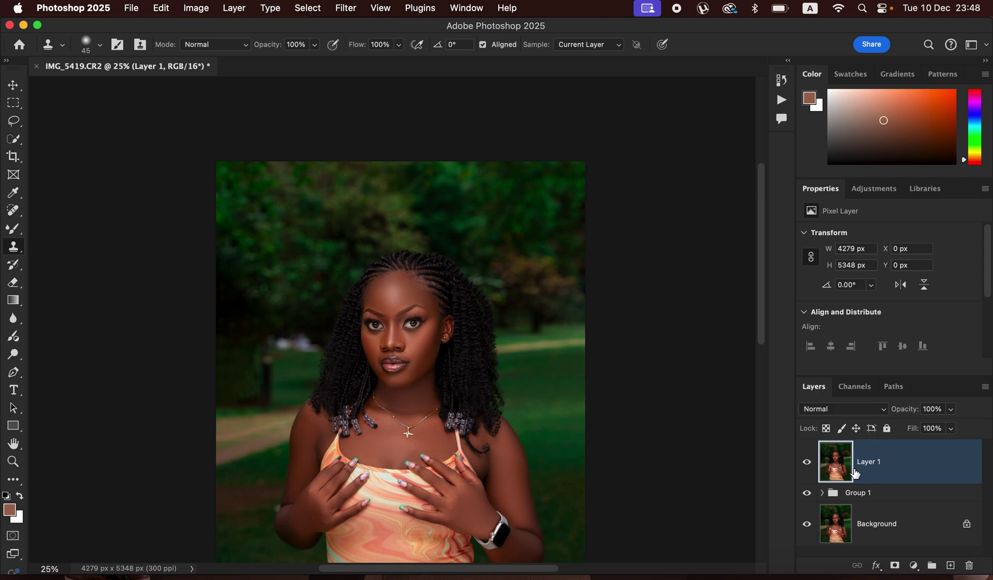
{"action": "left_click", "coordinate": [949, 567]}
{"action": "left_click_drag", "start_coordinate": [13, 233], "coordinate": [60, 227]}
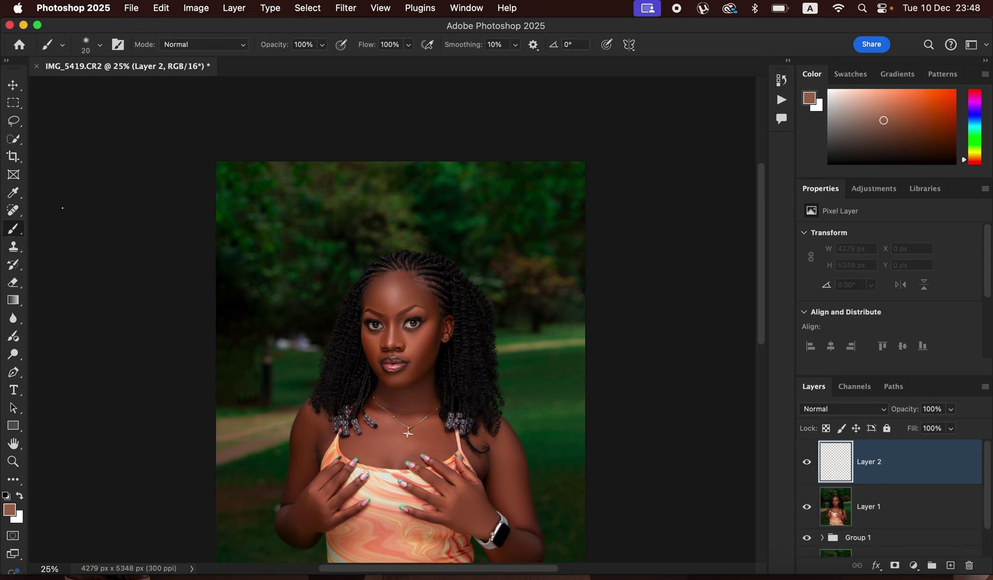
{"action": "left_click", "coordinate": [99, 45]}
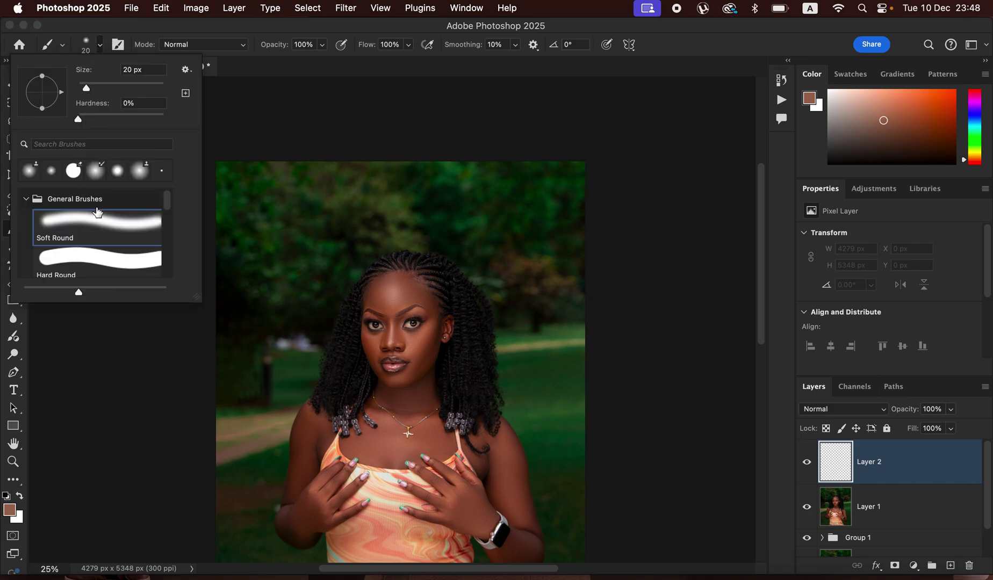
{"action": "left_click", "coordinate": [121, 54]}
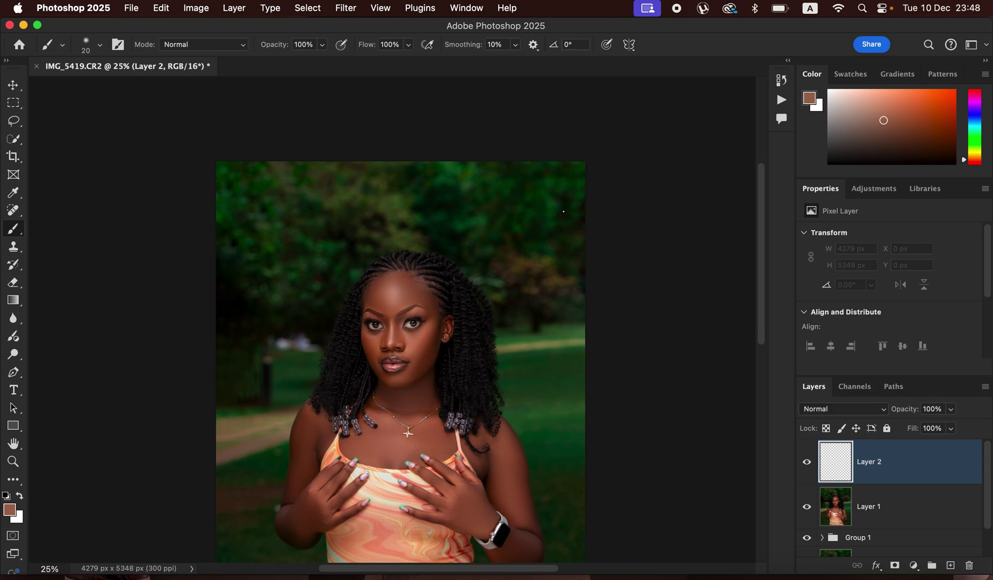
{"action": "left_click", "coordinate": [844, 412]}
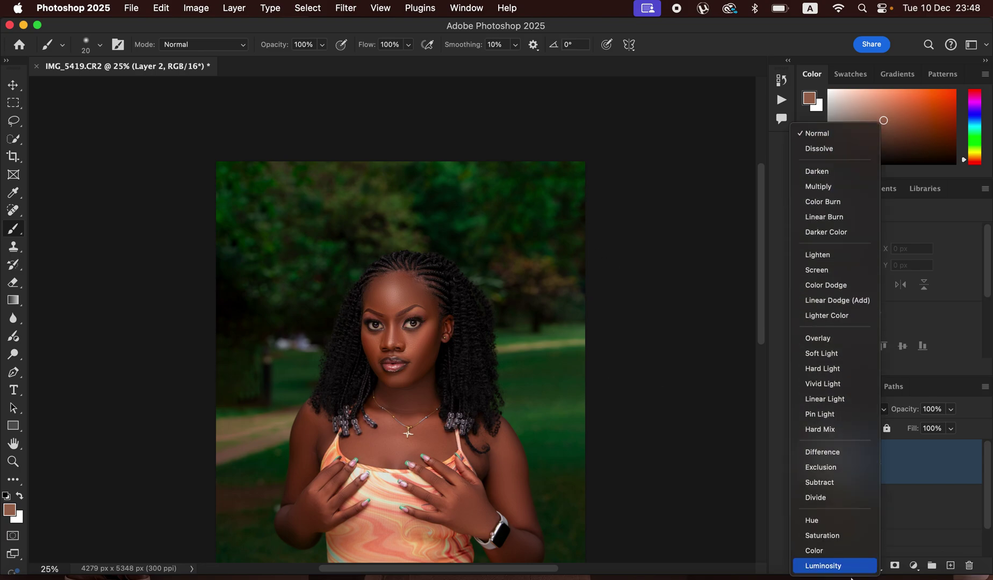
{"action": "left_click", "coordinate": [834, 552]}
Step: Sample the skin color on the cheek and paint it over the face, neck and watch-side arm with a 300 px brush
{"action": "key", "text": "super+1"}
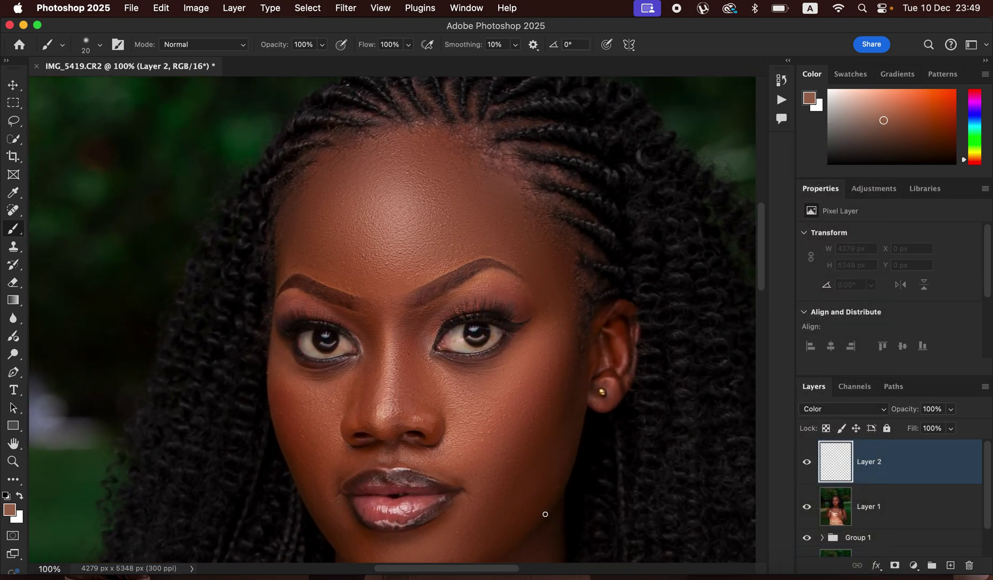
{"action": "mouse_move", "coordinate": [506, 268]}
{"action": "left_mouse_down"}
{"action": "mouse_move", "coordinate": [523, 237]}
{"action": "mouse_move", "coordinate": [521, 128]}
{"action": "left_mouse_up"}
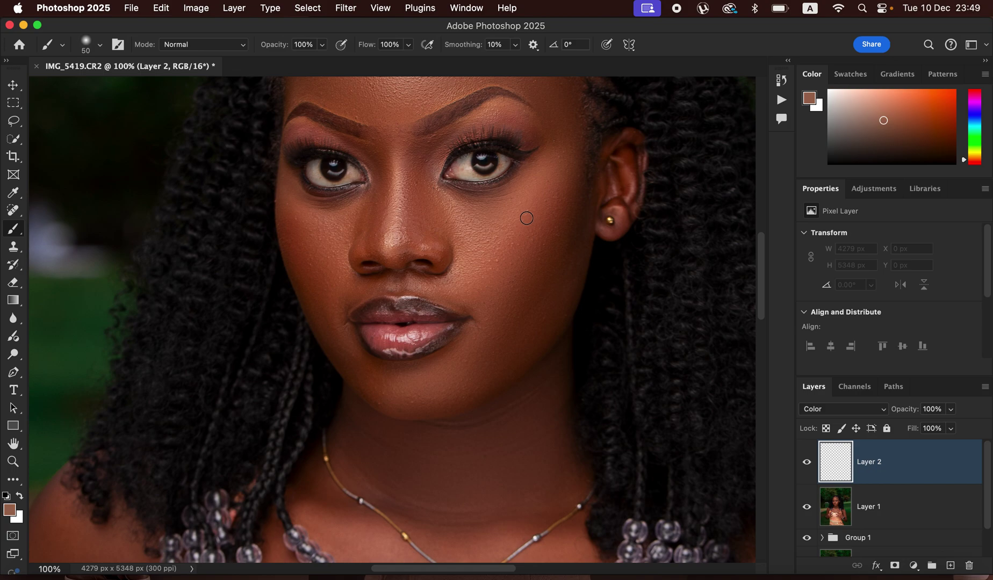
{"action": "left_click", "coordinate": [554, 196], "text": "alt"}
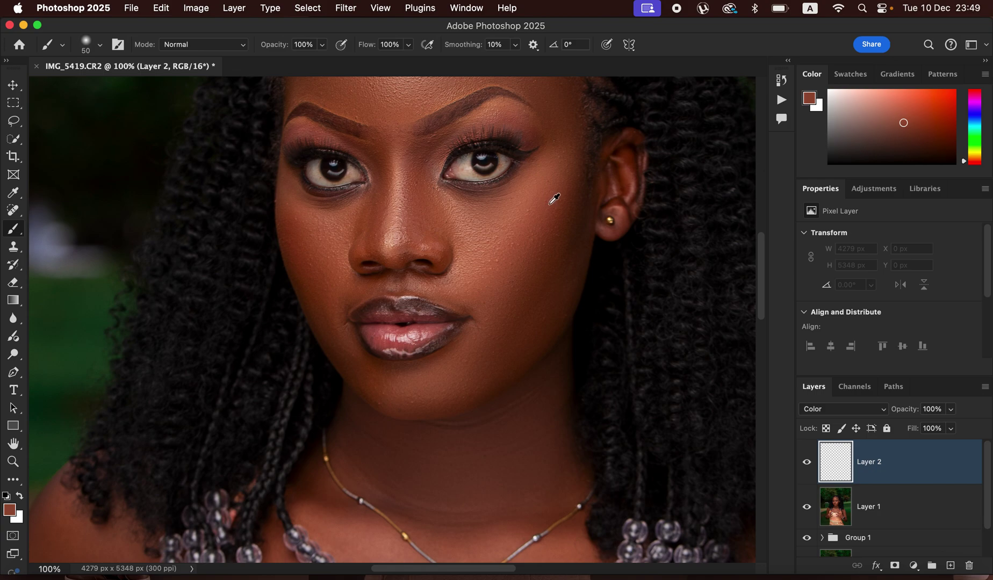
{"action": "left_click", "coordinate": [554, 199], "text": "alt"}
{"action": "key", "text": "super+minus"}
{"action": "key", "text": "super+minus"}
{"action": "key", "text": "super+minus"}
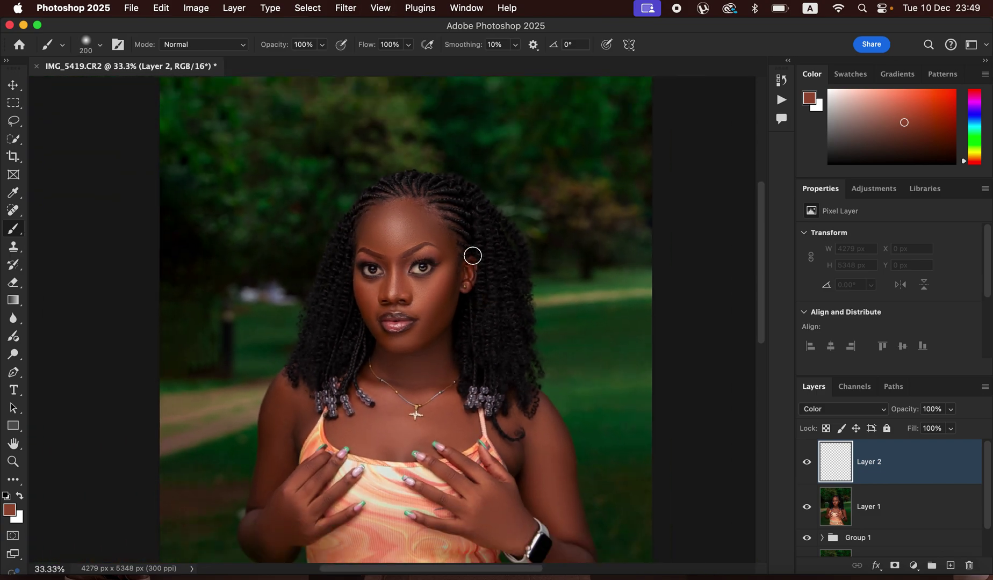
{"action": "key", "text": "bracketright"}
{"action": "mouse_move", "coordinate": [398, 228]}
{"action": "left_mouse_down"}
{"action": "mouse_move", "coordinate": [429, 220]}
{"action": "mouse_move", "coordinate": [376, 232]}
{"action": "mouse_move", "coordinate": [392, 242]}
{"action": "mouse_move", "coordinate": [428, 229]}
{"action": "mouse_move", "coordinate": [451, 255]}
{"action": "mouse_move", "coordinate": [447, 306]}
{"action": "mouse_move", "coordinate": [456, 285]}
{"action": "mouse_move", "coordinate": [428, 296]}
{"action": "mouse_move", "coordinate": [378, 294]}
{"action": "mouse_move", "coordinate": [416, 296]}
{"action": "mouse_move", "coordinate": [437, 336]}
{"action": "mouse_move", "coordinate": [413, 357]}
{"action": "mouse_move", "coordinate": [394, 351]}
{"action": "mouse_move", "coordinate": [420, 391]}
{"action": "mouse_move", "coordinate": [432, 382]}
{"action": "mouse_move", "coordinate": [424, 390]}
{"action": "mouse_move", "coordinate": [381, 379]}
{"action": "mouse_move", "coordinate": [410, 418]}
{"action": "mouse_move", "coordinate": [437, 375]}
{"action": "mouse_move", "coordinate": [443, 413]}
{"action": "mouse_move", "coordinate": [380, 437]}
{"action": "mouse_move", "coordinate": [362, 429]}
{"action": "mouse_move", "coordinate": [357, 417]}
{"action": "mouse_move", "coordinate": [439, 434]}
{"action": "mouse_move", "coordinate": [449, 412]}
{"action": "mouse_move", "coordinate": [464, 428]}
{"action": "mouse_move", "coordinate": [515, 414]}
{"action": "mouse_move", "coordinate": [554, 466]}
{"action": "mouse_move", "coordinate": [573, 543]}
{"action": "left_mouse_up"}
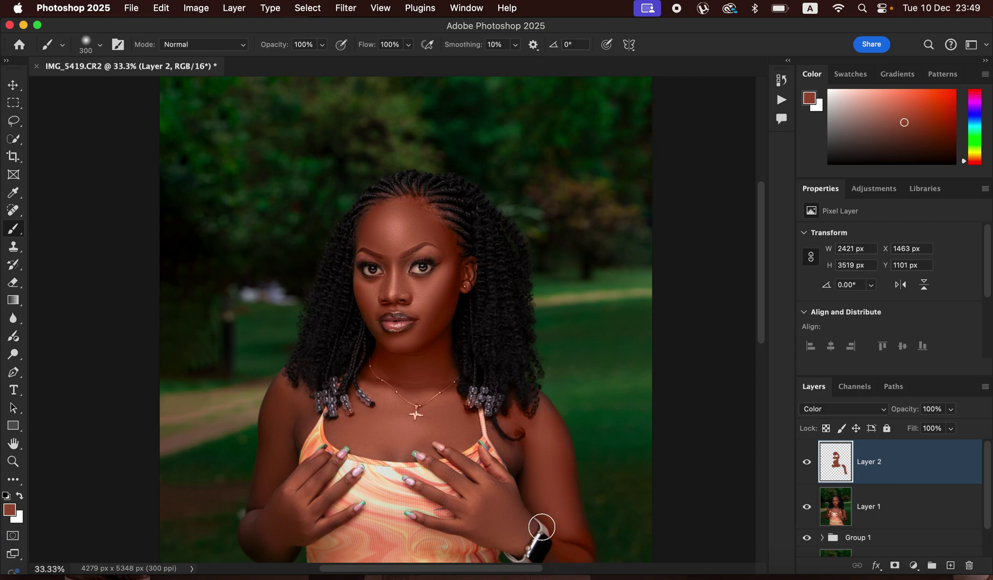
Step: Paint the sampled skin color over the other arm, and over the hands and fingers with a 100 px brush
{"action": "mouse_move", "coordinate": [290, 508]}
{"action": "left_mouse_down"}
{"action": "mouse_move", "coordinate": [261, 546]}
{"action": "mouse_move", "coordinate": [280, 552]}
{"action": "mouse_move", "coordinate": [304, 504]}
{"action": "mouse_move", "coordinate": [292, 488]}
{"action": "mouse_move", "coordinate": [303, 508]}
{"action": "mouse_move", "coordinate": [283, 502]}
{"action": "mouse_move", "coordinate": [281, 444]}
{"action": "mouse_move", "coordinate": [273, 485]}
{"action": "mouse_move", "coordinate": [285, 390]}
{"action": "mouse_move", "coordinate": [300, 415]}
{"action": "mouse_move", "coordinate": [296, 390]}
{"action": "mouse_move", "coordinate": [263, 525]}
{"action": "mouse_move", "coordinate": [288, 516]}
{"action": "left_mouse_up"}
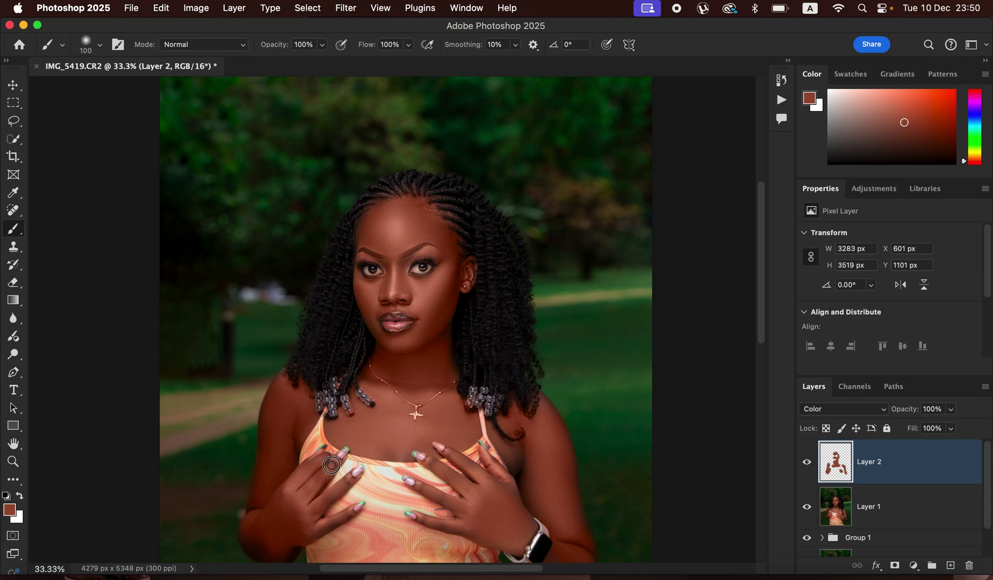
{"action": "mouse_move", "coordinate": [349, 479]}
{"action": "left_mouse_down"}
{"action": "mouse_move", "coordinate": [315, 516]}
{"action": "mouse_move", "coordinate": [333, 522]}
{"action": "mouse_move", "coordinate": [351, 512]}
{"action": "left_mouse_up"}
{"action": "mouse_move", "coordinate": [432, 462]}
{"action": "left_mouse_down"}
{"action": "mouse_move", "coordinate": [479, 489]}
{"action": "mouse_move", "coordinate": [452, 451]}
{"action": "mouse_move", "coordinate": [509, 480]}
{"action": "mouse_move", "coordinate": [489, 457]}
{"action": "mouse_move", "coordinate": [511, 492]}
{"action": "mouse_move", "coordinate": [471, 512]}
{"action": "mouse_move", "coordinate": [420, 486]}
{"action": "mouse_move", "coordinate": [478, 514]}
{"action": "mouse_move", "coordinate": [469, 525]}
{"action": "mouse_move", "coordinate": [423, 518]}
{"action": "mouse_move", "coordinate": [512, 548]}
{"action": "mouse_move", "coordinate": [532, 526]}
{"action": "mouse_move", "coordinate": [524, 545]}
{"action": "mouse_move", "coordinate": [506, 495]}
{"action": "mouse_move", "coordinate": [516, 503]}
{"action": "mouse_move", "coordinate": [511, 460]}
{"action": "mouse_move", "coordinate": [524, 451]}
{"action": "mouse_move", "coordinate": [514, 447]}
{"action": "mouse_move", "coordinate": [526, 453]}
{"action": "mouse_move", "coordinate": [488, 418]}
{"action": "mouse_move", "coordinate": [544, 473]}
{"action": "mouse_move", "coordinate": [542, 489]}
{"action": "mouse_move", "coordinate": [521, 485]}
{"action": "mouse_move", "coordinate": [532, 499]}
{"action": "mouse_move", "coordinate": [535, 489]}
{"action": "mouse_move", "coordinate": [544, 495]}
{"action": "mouse_move", "coordinate": [576, 544]}
{"action": "mouse_move", "coordinate": [576, 514]}
{"action": "mouse_move", "coordinate": [582, 543]}
{"action": "mouse_move", "coordinate": [546, 499]}
{"action": "mouse_move", "coordinate": [531, 503]}
{"action": "mouse_move", "coordinate": [544, 453]}
{"action": "mouse_move", "coordinate": [538, 395]}
{"action": "mouse_move", "coordinate": [561, 446]}
{"action": "mouse_move", "coordinate": [431, 435]}
{"action": "mouse_move", "coordinate": [404, 451]}
{"action": "mouse_move", "coordinate": [389, 407]}
{"action": "mouse_move", "coordinate": [374, 434]}
{"action": "left_mouse_up"}
Step: Fill in the missed skin areas around the face and forehead with the 100 px brush
{"action": "key", "text": "super+equal"}
{"action": "key", "text": "super+equal"}
{"action": "mouse_move", "coordinate": [511, 180]}
{"action": "left_mouse_down"}
{"action": "mouse_move", "coordinate": [457, 181]}
{"action": "mouse_move", "coordinate": [427, 197]}
{"action": "mouse_move", "coordinate": [331, 192]}
{"action": "mouse_move", "coordinate": [322, 230]}
{"action": "mouse_move", "coordinate": [367, 249]}
{"action": "mouse_move", "coordinate": [354, 264]}
{"action": "mouse_move", "coordinate": [366, 300]}
{"action": "mouse_move", "coordinate": [355, 322]}
{"action": "mouse_move", "coordinate": [362, 341]}
{"action": "mouse_move", "coordinate": [349, 315]}
{"action": "mouse_move", "coordinate": [384, 361]}
{"action": "mouse_move", "coordinate": [423, 372]}
{"action": "mouse_move", "coordinate": [388, 361]}
{"action": "mouse_move", "coordinate": [352, 311]}
{"action": "mouse_move", "coordinate": [349, 319]}
{"action": "mouse_move", "coordinate": [323, 239]}
{"action": "mouse_move", "coordinate": [334, 133]}
{"action": "mouse_move", "coordinate": [328, 168]}
{"action": "mouse_move", "coordinate": [362, 95]}
{"action": "mouse_move", "coordinate": [386, 83]}
{"action": "mouse_move", "coordinate": [416, 87]}
{"action": "mouse_move", "coordinate": [444, 109]}
{"action": "mouse_move", "coordinate": [484, 113]}
{"action": "mouse_move", "coordinate": [522, 206]}
{"action": "mouse_move", "coordinate": [540, 216]}
{"action": "mouse_move", "coordinate": [550, 203]}
{"action": "mouse_move", "coordinate": [536, 253]}
{"action": "mouse_move", "coordinate": [511, 266]}
{"action": "mouse_move", "coordinate": [495, 249]}
{"action": "mouse_move", "coordinate": [458, 247]}
{"action": "mouse_move", "coordinate": [466, 242]}
{"action": "mouse_move", "coordinate": [471, 297]}
{"action": "mouse_move", "coordinate": [441, 361]}
{"action": "mouse_move", "coordinate": [430, 362]}
{"action": "mouse_move", "coordinate": [451, 303]}
{"action": "mouse_move", "coordinate": [376, 297]}
{"action": "mouse_move", "coordinate": [442, 302]}
{"action": "mouse_move", "coordinate": [397, 283]}
{"action": "left_mouse_up"}
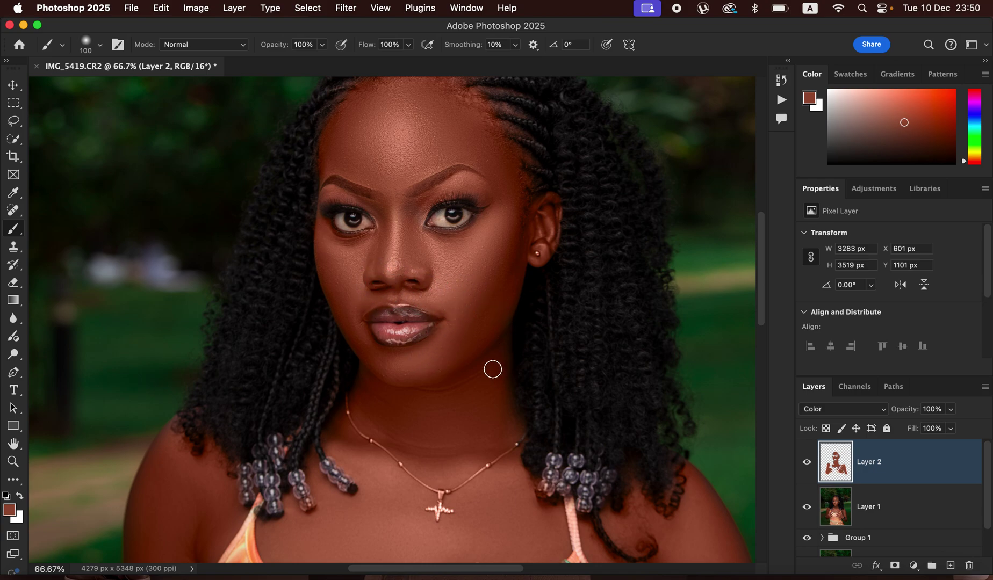
{"action": "mouse_move", "coordinate": [333, 196]}
{"action": "left_mouse_down"}
{"action": "mouse_move", "coordinate": [363, 179]}
{"action": "mouse_move", "coordinate": [340, 148]}
{"action": "mouse_move", "coordinate": [377, 190]}
{"action": "left_mouse_up"}
Step: Erase the color spill from the hair beads, top strap and hair ends with a 45 px Eraser
{"action": "scroll", "coordinate": [496, 349], "scroll_direction": "down", "scroll_amount": 5}
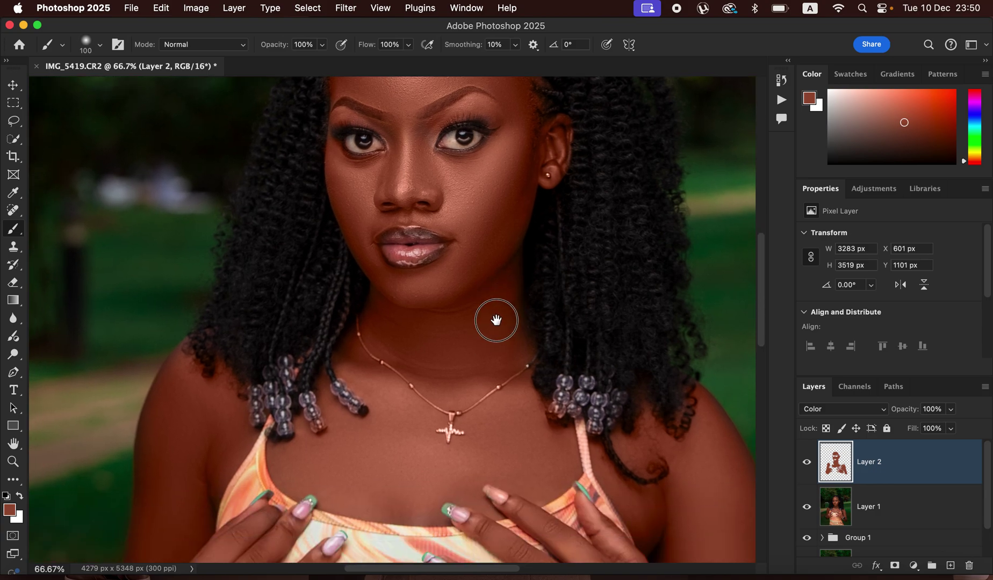
{"action": "left_click", "coordinate": [14, 284]}
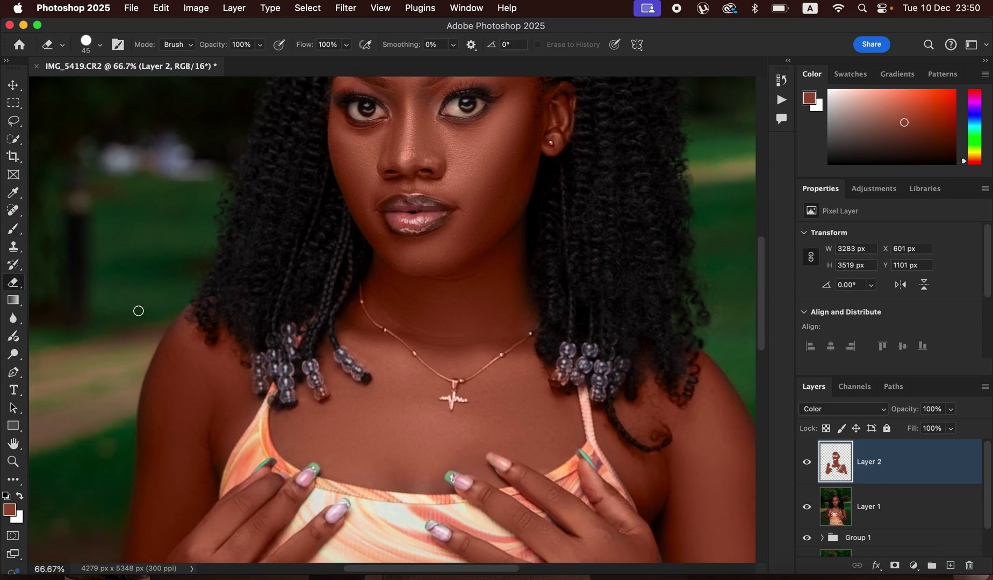
{"action": "mouse_move", "coordinate": [314, 380]}
{"action": "left_mouse_down"}
{"action": "mouse_move", "coordinate": [322, 398]}
{"action": "mouse_move", "coordinate": [316, 358]}
{"action": "mouse_move", "coordinate": [274, 331]}
{"action": "left_mouse_up"}
{"action": "mouse_move", "coordinate": [619, 425]}
{"action": "left_mouse_down"}
{"action": "mouse_move", "coordinate": [564, 367]}
{"action": "mouse_move", "coordinate": [558, 380]}
{"action": "mouse_move", "coordinate": [588, 365]}
{"action": "left_mouse_up"}
{"action": "mouse_move", "coordinate": [628, 408]}
{"action": "left_mouse_down"}
{"action": "mouse_move", "coordinate": [612, 394]}
{"action": "mouse_move", "coordinate": [616, 419]}
{"action": "mouse_move", "coordinate": [647, 447]}
{"action": "mouse_move", "coordinate": [613, 401]}
{"action": "left_mouse_up"}
{"action": "mouse_move", "coordinate": [684, 363]}
{"action": "left_mouse_down"}
{"action": "mouse_move", "coordinate": [678, 388]}
{"action": "mouse_move", "coordinate": [678, 327]}
{"action": "left_mouse_up"}
Step: Lower the painted color layer's opacity to 53% and check its effect on the whole portrait
{"action": "key", "text": "b"}
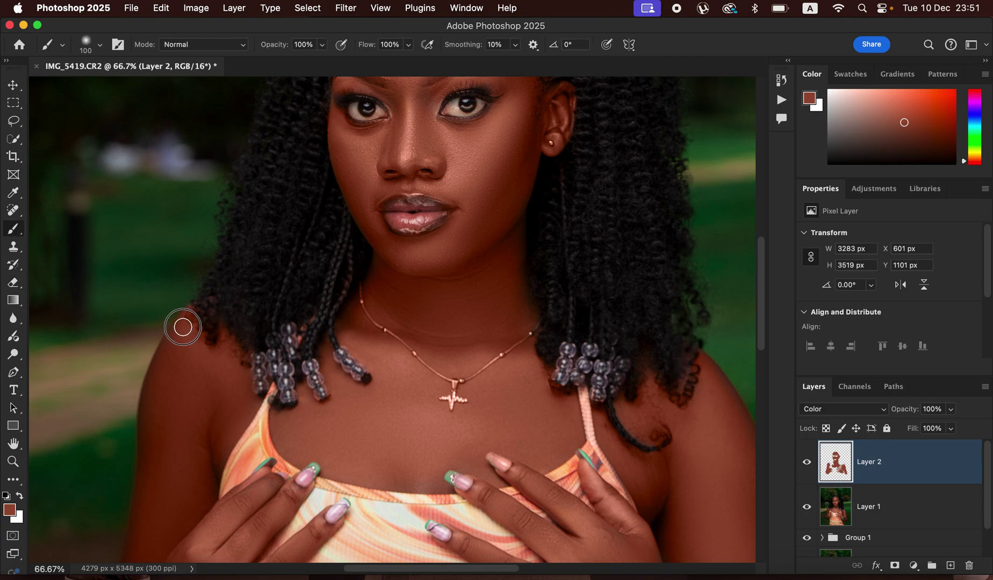
{"action": "left_click_drag", "start_coordinate": [516, 217], "coordinate": [516, 357]}
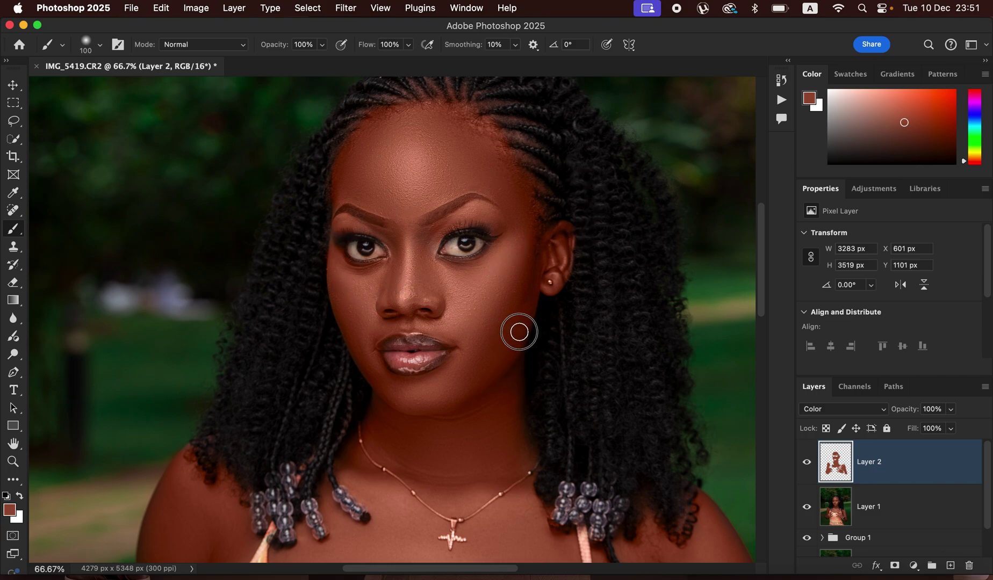
{"action": "left_click_drag", "start_coordinate": [951, 410], "coordinate": [922, 434]}
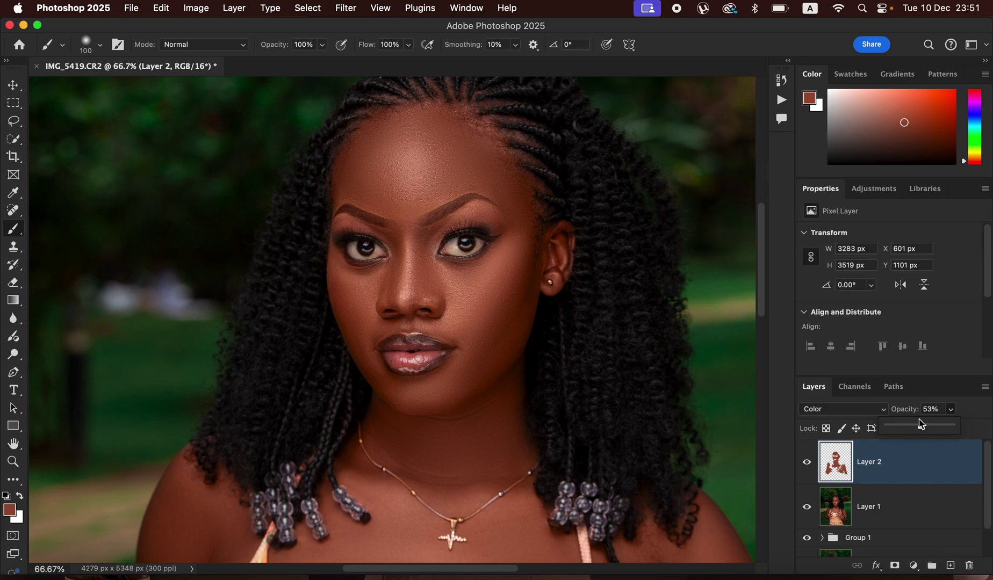
{"action": "key", "text": "super+minus"}
{"action": "key", "text": "super+minus"}
{"action": "key", "text": "super+minus"}
{"action": "key", "text": "super+minus"}
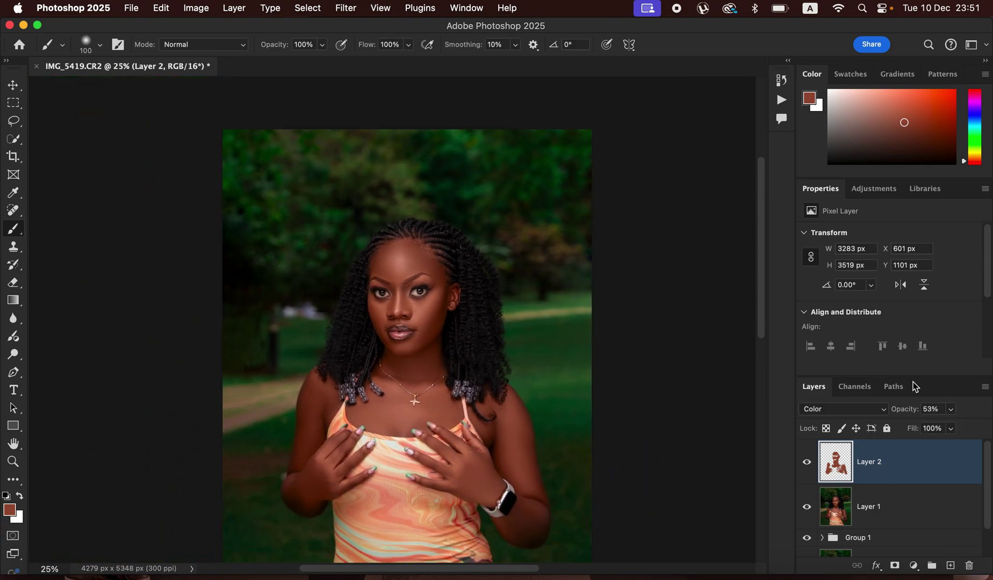
{"action": "key", "text": "super+equal"}
{"action": "left_click", "coordinate": [806, 469]}
Step: Extend the skin color over the remaining parts of both arms and the forehead, and compare using the layer's visibility
{"action": "mouse_move", "coordinate": [536, 505]}
{"action": "left_mouse_down"}
{"action": "mouse_move", "coordinate": [525, 510]}
{"action": "mouse_move", "coordinate": [531, 527]}
{"action": "mouse_move", "coordinate": [512, 530]}
{"action": "mouse_move", "coordinate": [532, 523]}
{"action": "mouse_move", "coordinate": [519, 517]}
{"action": "left_mouse_up"}
{"action": "mouse_move", "coordinate": [328, 468]}
{"action": "left_mouse_down"}
{"action": "mouse_move", "coordinate": [297, 492]}
{"action": "mouse_move", "coordinate": [306, 500]}
{"action": "mouse_move", "coordinate": [324, 428]}
{"action": "left_mouse_up"}
{"action": "left_click_drag", "start_coordinate": [417, 262], "coordinate": [439, 260]}
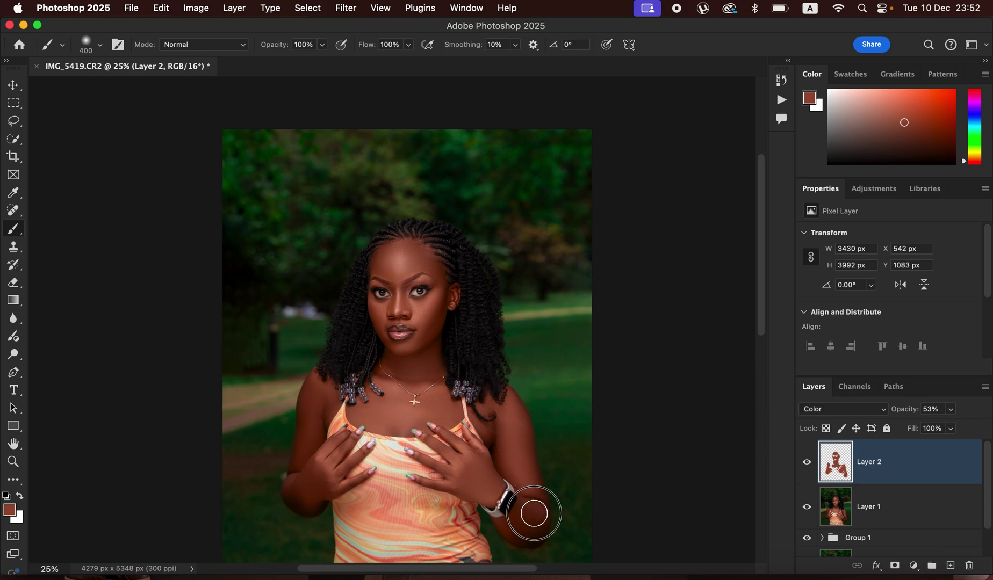
{"action": "left_click", "coordinate": [805, 464]}
{"action": "left_click", "coordinate": [806, 464]}
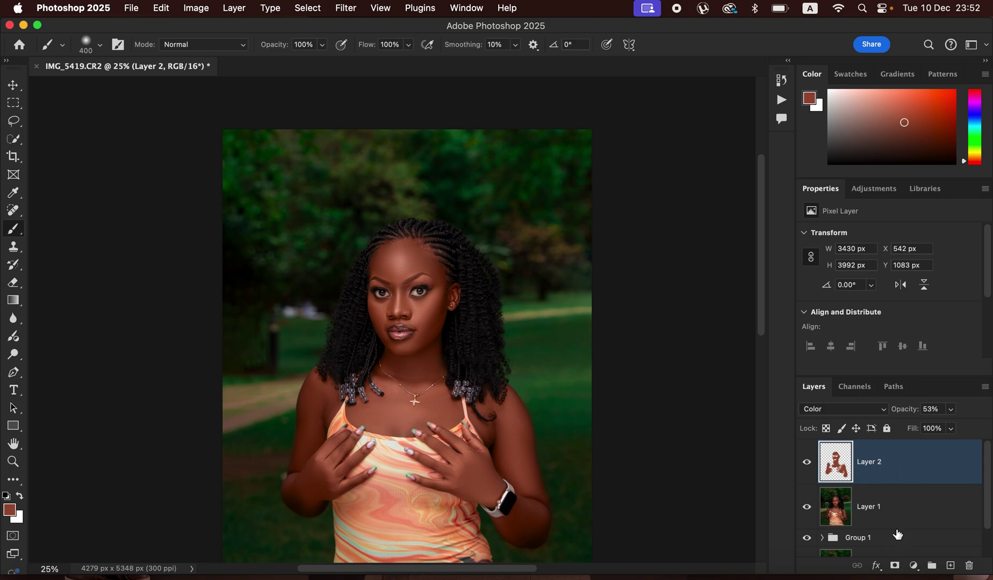
Step: Add a Hue/Saturation adjustment layer above the painted color layer and set the Reds lightness to -6
{"action": "left_click", "coordinate": [914, 567]}
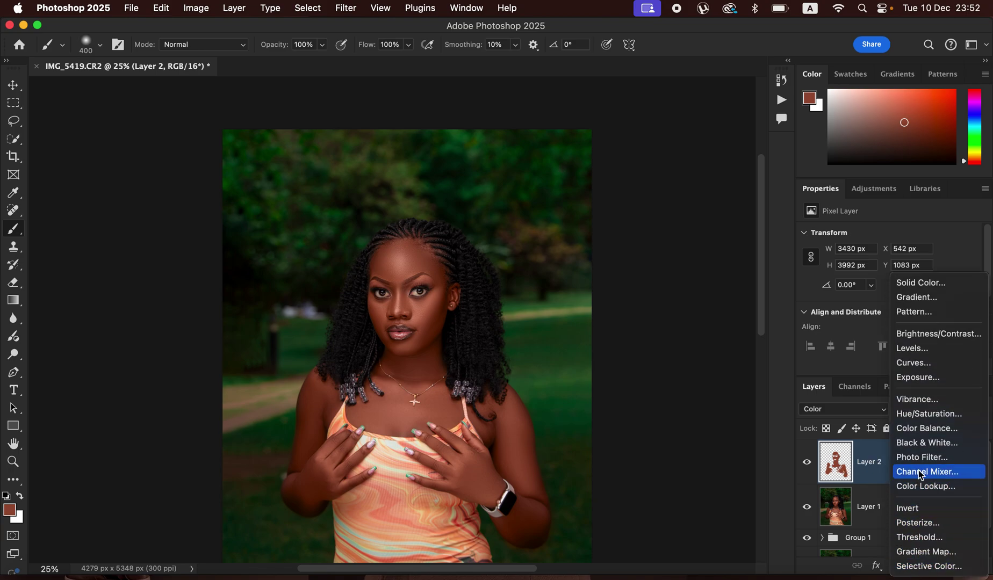
{"action": "left_click", "coordinate": [925, 415]}
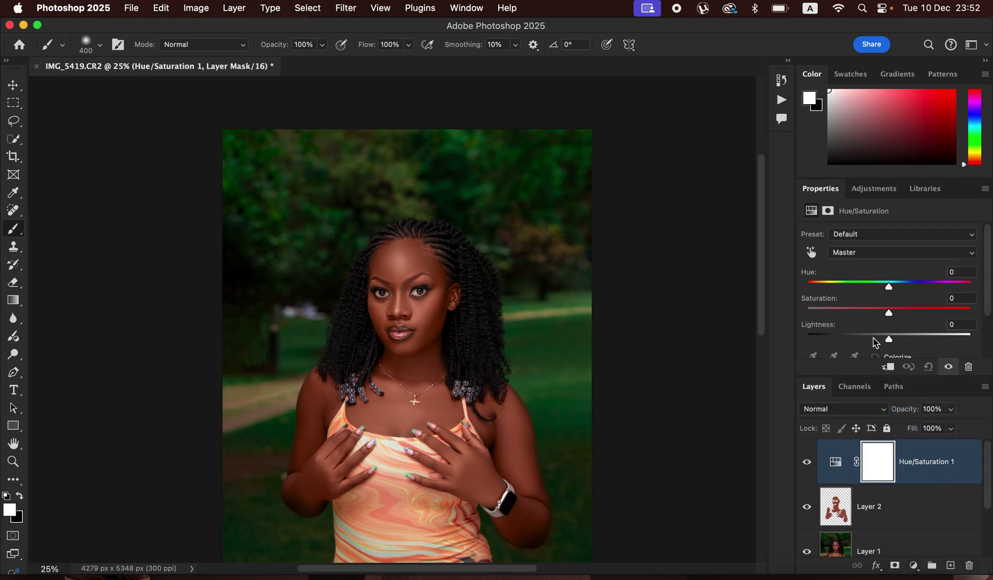
{"action": "left_click", "coordinate": [860, 257]}
{"action": "left_click", "coordinate": [860, 269]}
{"action": "mouse_move", "coordinate": [891, 340]}
{"action": "left_mouse_down"}
{"action": "mouse_move", "coordinate": [874, 340]}
{"action": "mouse_move", "coordinate": [887, 342]}
{"action": "left_mouse_up"}
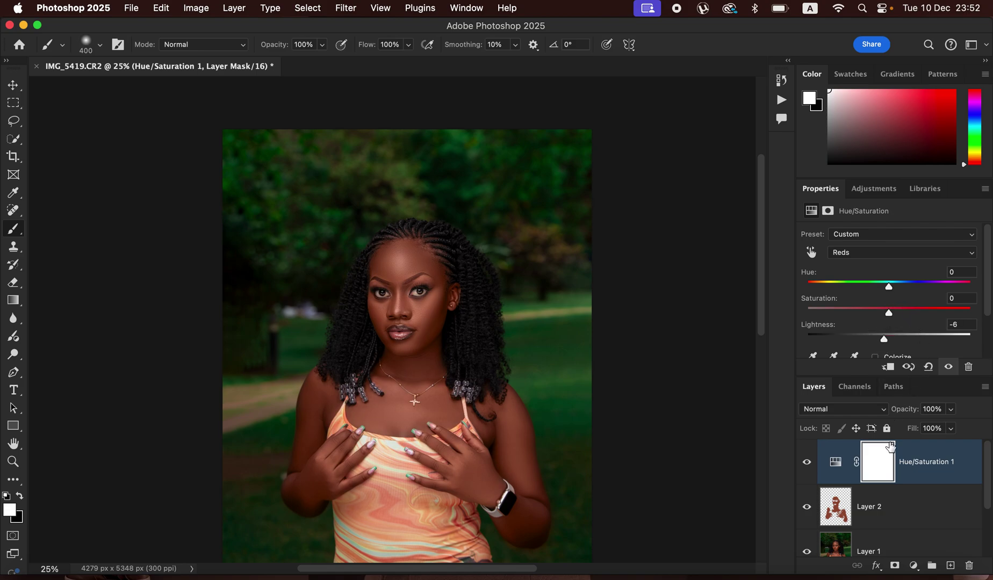
Step: Add a Selective Color adjustment layer and set Cyan to +6% in the Blacks
{"action": "left_click", "coordinate": [913, 567]}
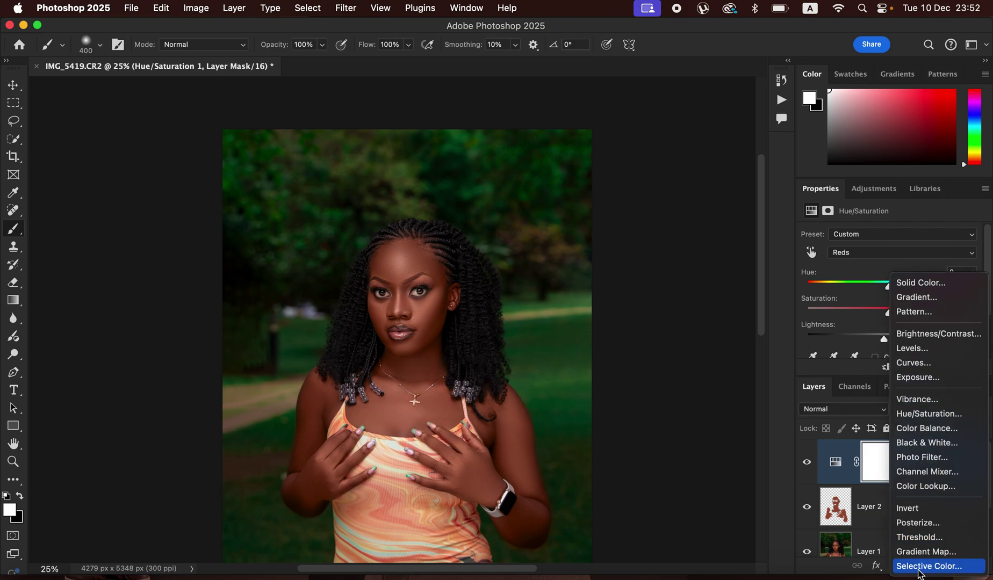
{"action": "left_click", "coordinate": [920, 569]}
{"action": "left_click", "coordinate": [875, 256]}
{"action": "left_click", "coordinate": [872, 251]}
{"action": "left_click_drag", "start_coordinate": [889, 280], "coordinate": [894, 280]}
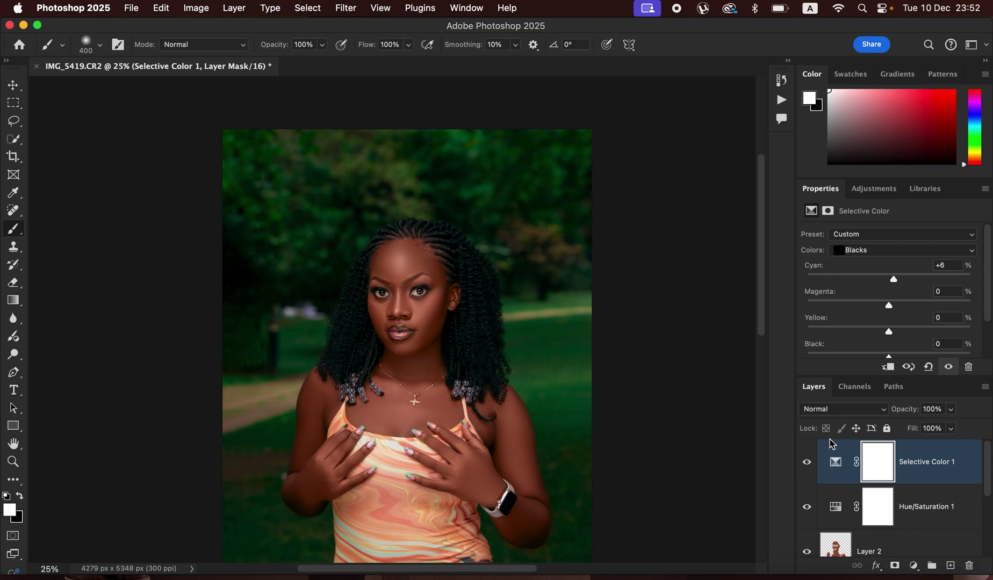
Step: Add a Levels adjustment layer with input black point 4 and white point 236, and compare using the layer's visibility
{"action": "left_click", "coordinate": [914, 566]}
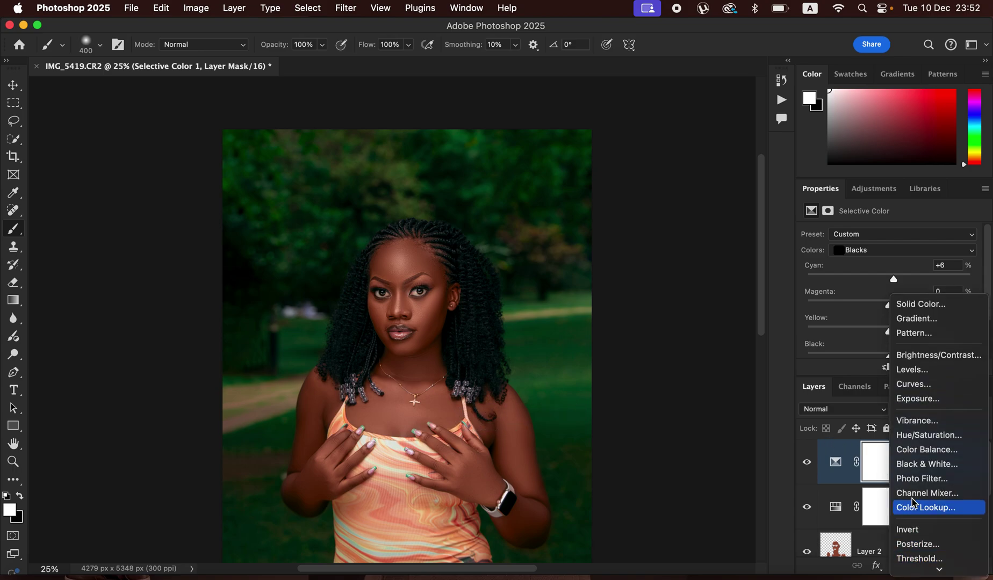
{"action": "left_click", "coordinate": [920, 371]}
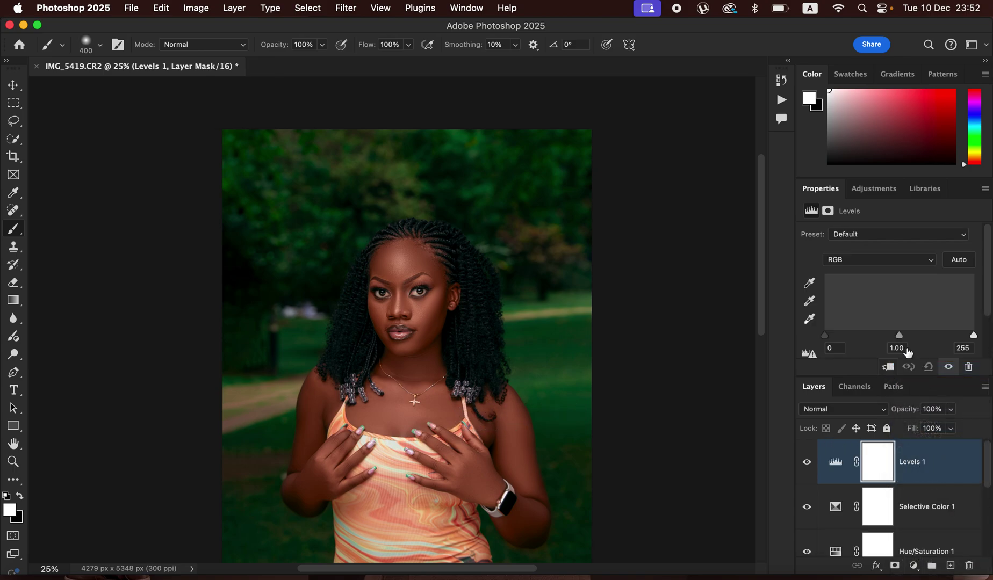
{"action": "left_click_drag", "start_coordinate": [987, 295], "coordinate": [988, 312]}
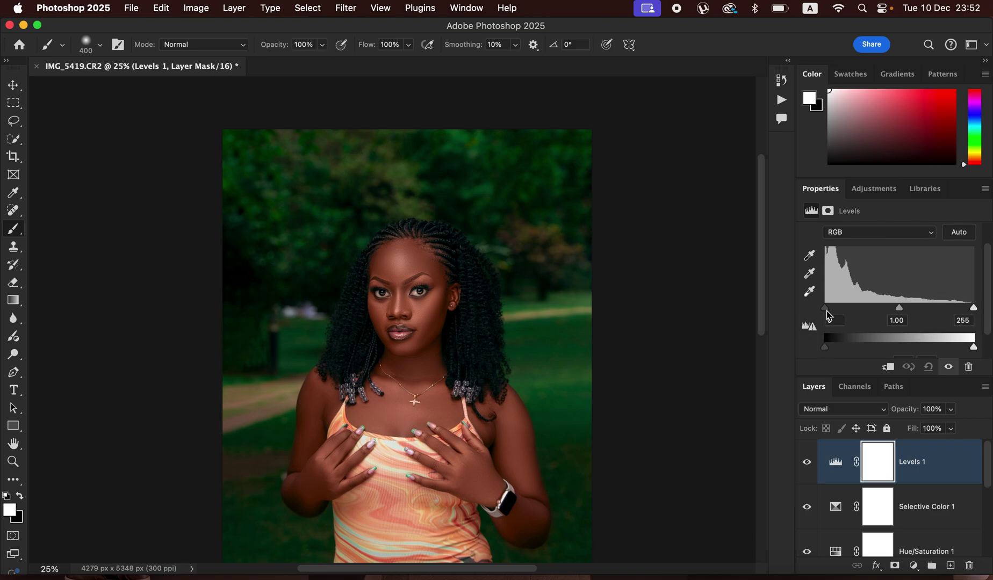
{"action": "left_click_drag", "start_coordinate": [827, 311], "coordinate": [828, 314]}
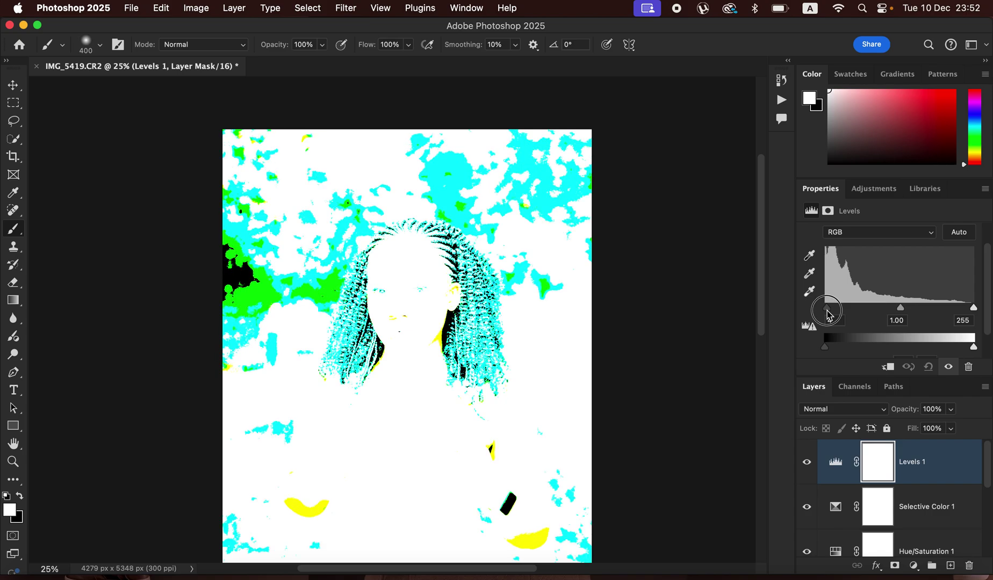
{"action": "left_click_drag", "start_coordinate": [828, 315], "coordinate": [830, 317]}
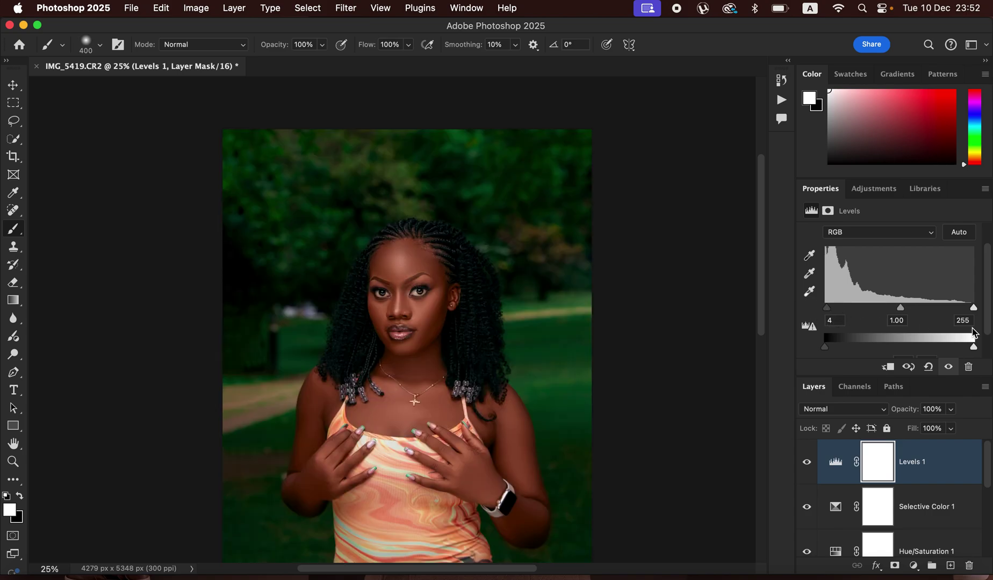
{"action": "mouse_move", "coordinate": [975, 314]}
{"action": "left_mouse_down"}
{"action": "mouse_move", "coordinate": [956, 313]}
{"action": "mouse_move", "coordinate": [966, 310]}
{"action": "left_mouse_up"}
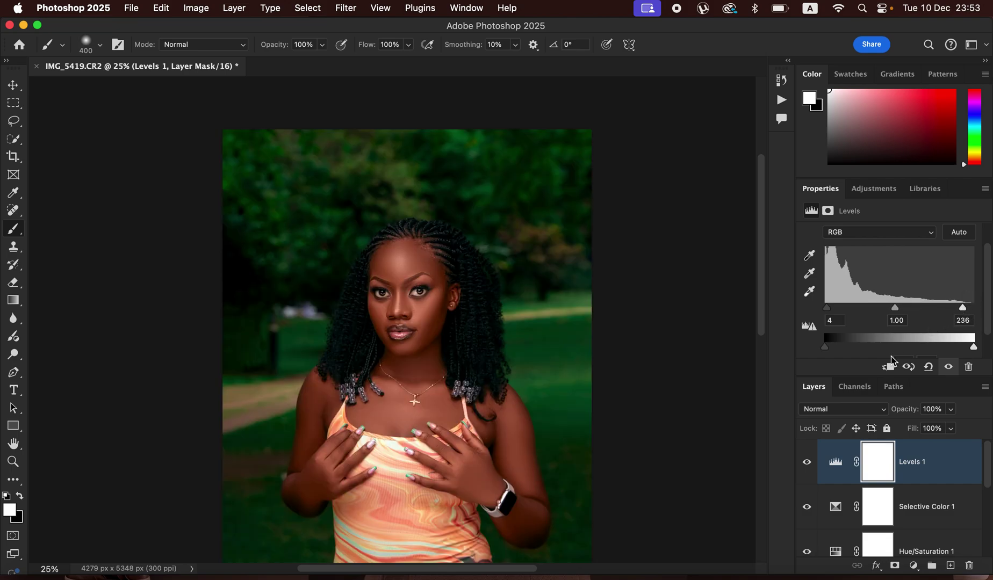
{"action": "left_click", "coordinate": [807, 464]}
{"action": "left_click", "coordinate": [808, 465]}
{"action": "left_click", "coordinate": [808, 469]}
{"action": "left_click", "coordinate": [808, 466]}
{"action": "left_click", "coordinate": [806, 461]}
Step: Add a second Hue/Saturation layer with Master saturation at -72 and invert its mask to black
{"action": "left_click", "coordinate": [913, 568]}
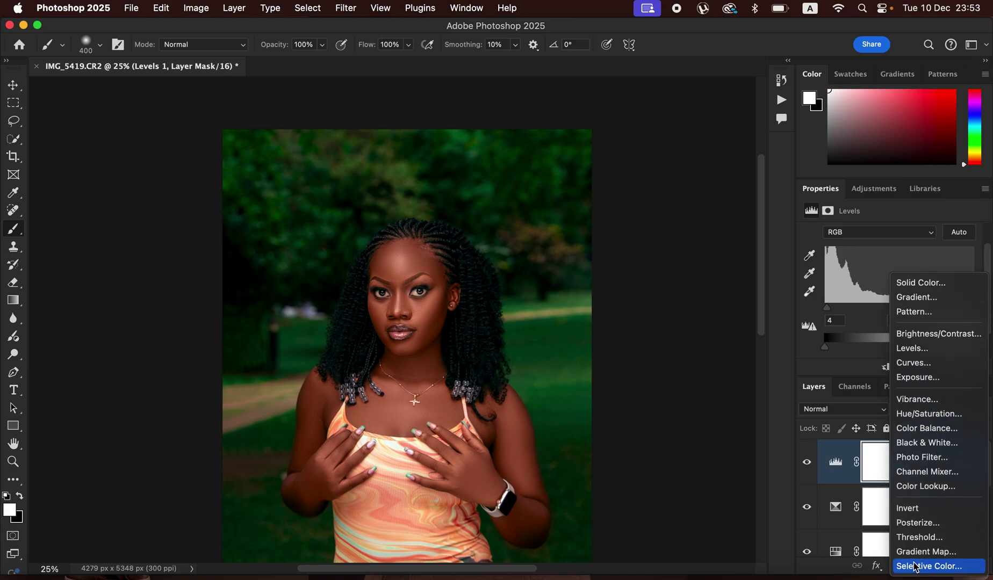
{"action": "left_click", "coordinate": [932, 415]}
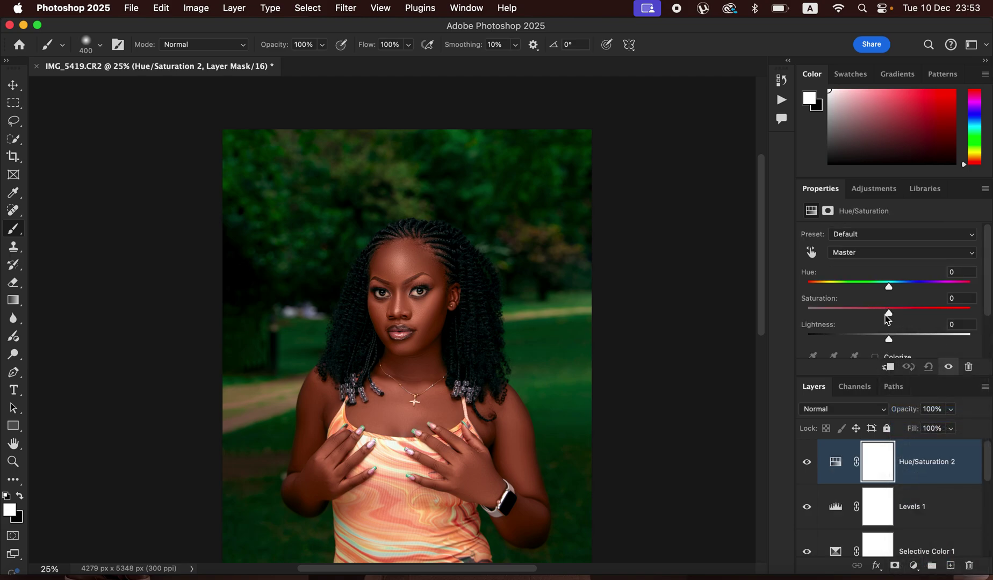
{"action": "left_click_drag", "start_coordinate": [888, 317], "coordinate": [830, 320]}
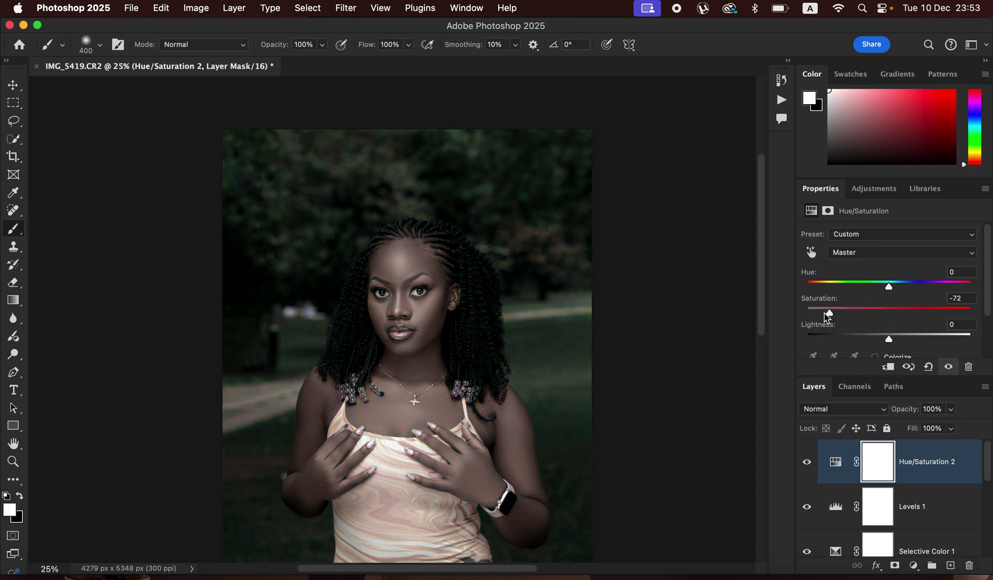
{"action": "key", "text": "super+i"}
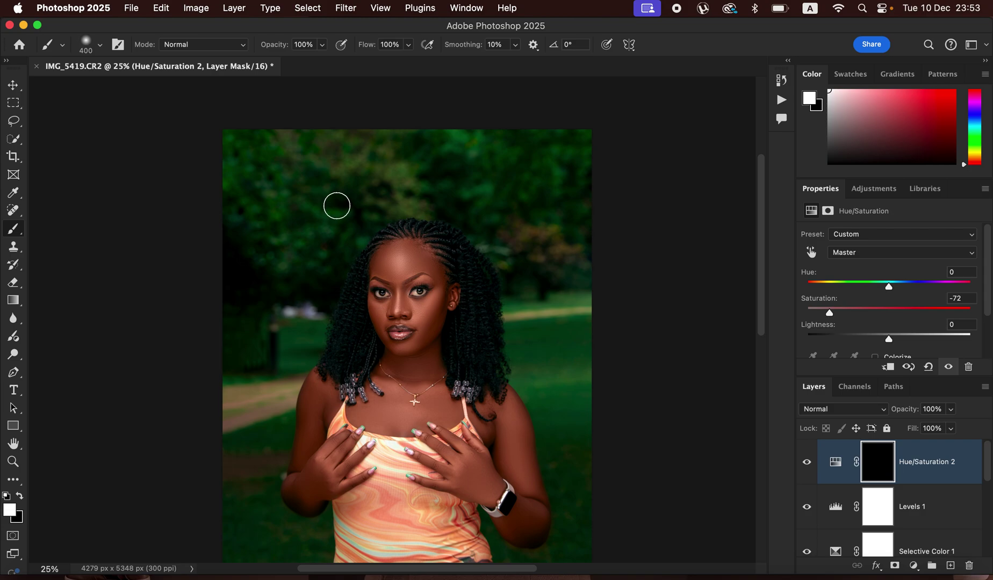
Step: Paint white on the Hue/Saturation 2 mask over the whites of both eyes with a 45 px brush
{"action": "right_click", "coordinate": [14, 236]}
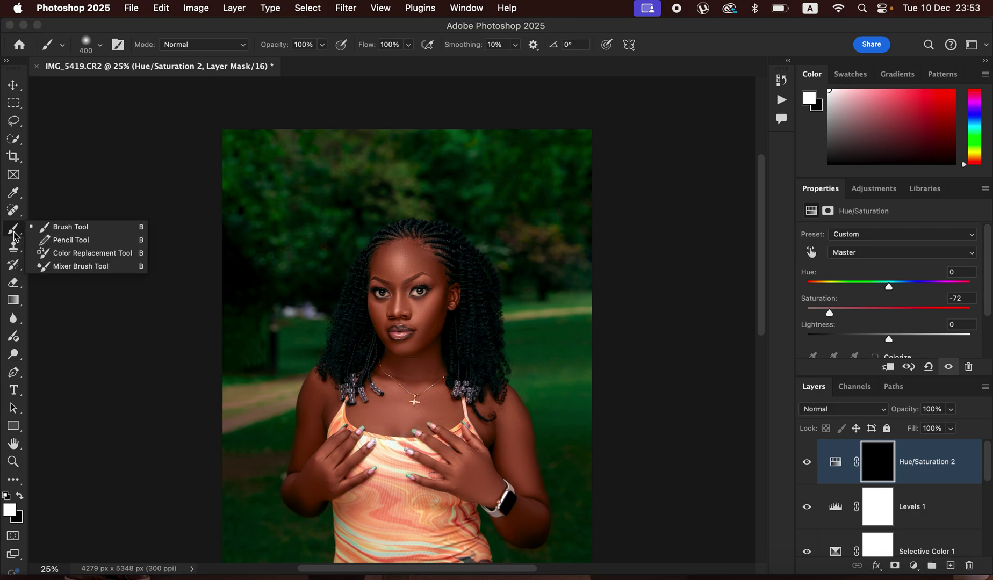
{"action": "left_click", "coordinate": [63, 227]}
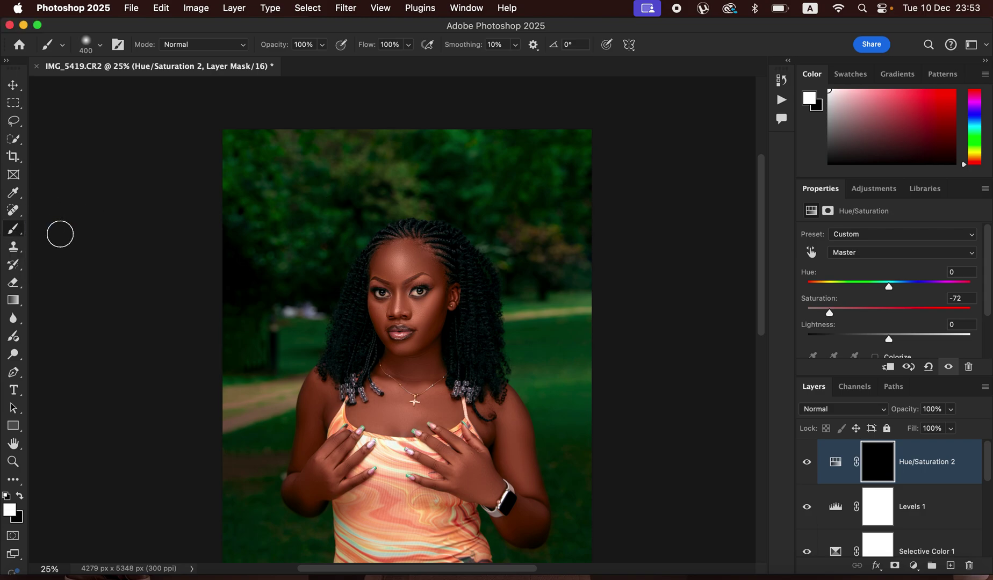
{"action": "left_click", "coordinate": [22, 500]}
{"action": "left_click", "coordinate": [22, 500]}
{"action": "left_click", "coordinate": [21, 499]}
{"action": "left_click", "coordinate": [22, 499]}
{"action": "left_click", "coordinate": [21, 499]}
{"action": "left_click", "coordinate": [22, 499]}
{"action": "key", "text": "super+equal"}
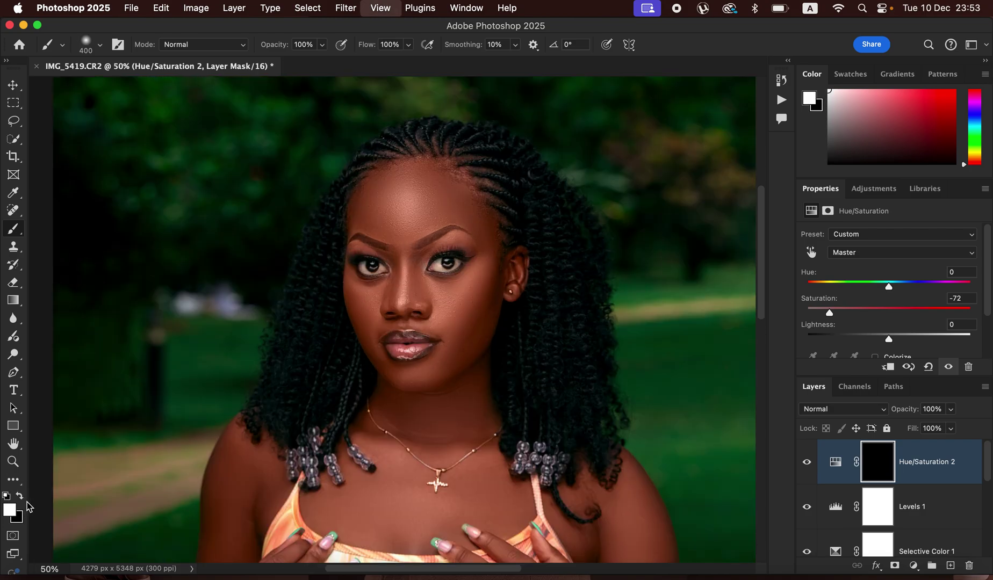
{"action": "key", "text": "super+equal"}
{"action": "key", "text": "super+equal"}
{"action": "key", "text": "super+equal"}
{"action": "mouse_move", "coordinate": [465, 266]}
{"action": "left_mouse_down"}
{"action": "mouse_move", "coordinate": [498, 355]}
{"action": "mouse_move", "coordinate": [472, 412]}
{"action": "left_mouse_up"}
{"action": "key", "text": "bracketleft"}
{"action": "key", "text": "bracketleft"}
{"action": "key", "text": "bracketleft"}
{"action": "key", "text": "bracketleft"}
{"action": "key", "text": "bracketleft"}
{"action": "key", "text": "bracketleft"}
{"action": "key", "text": "bracketleft"}
{"action": "key", "text": "bracketleft"}
{"action": "key", "text": "bracketleft"}
{"action": "key", "text": "bracketleft"}
{"action": "mouse_move", "coordinate": [539, 271]}
{"action": "left_mouse_down"}
{"action": "mouse_move", "coordinate": [603, 276]}
{"action": "mouse_move", "coordinate": [608, 255]}
{"action": "mouse_move", "coordinate": [610, 272]}
{"action": "mouse_move", "coordinate": [597, 252]}
{"action": "mouse_move", "coordinate": [542, 257]}
{"action": "mouse_move", "coordinate": [540, 283]}
{"action": "left_mouse_up"}
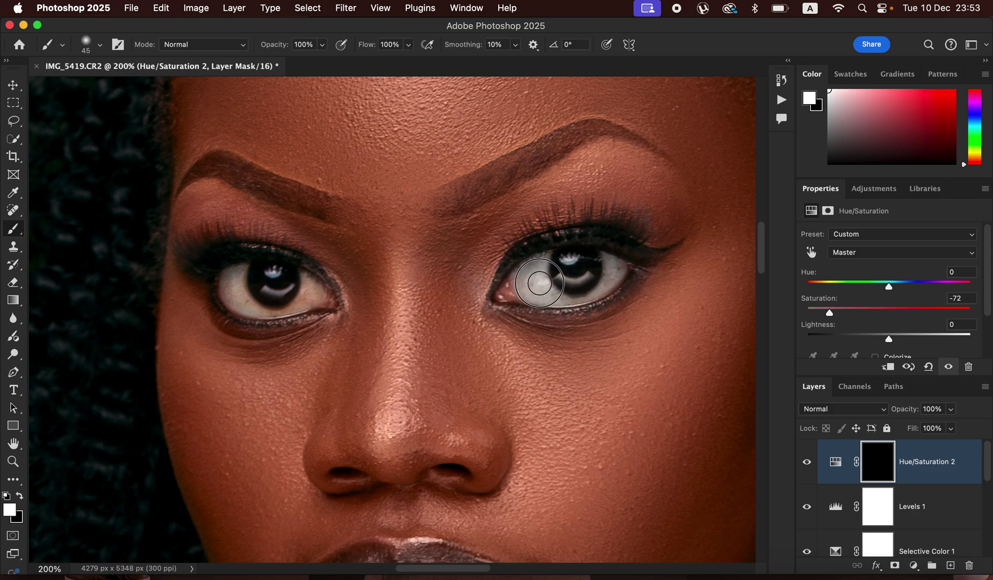
{"action": "mouse_move", "coordinate": [229, 274]}
{"action": "left_mouse_down"}
{"action": "mouse_move", "coordinate": [270, 304]}
{"action": "mouse_move", "coordinate": [305, 284]}
{"action": "mouse_move", "coordinate": [297, 302]}
{"action": "mouse_move", "coordinate": [261, 301]}
{"action": "mouse_move", "coordinate": [274, 302]}
{"action": "mouse_move", "coordinate": [261, 300]}
{"action": "mouse_move", "coordinate": [250, 273]}
{"action": "mouse_move", "coordinate": [232, 294]}
{"action": "mouse_move", "coordinate": [253, 283]}
{"action": "left_mouse_up"}
Step: Examine the desaturated eye whites within the whole portrait
{"action": "key", "text": "super+minus"}
{"action": "key", "text": "super+minus"}
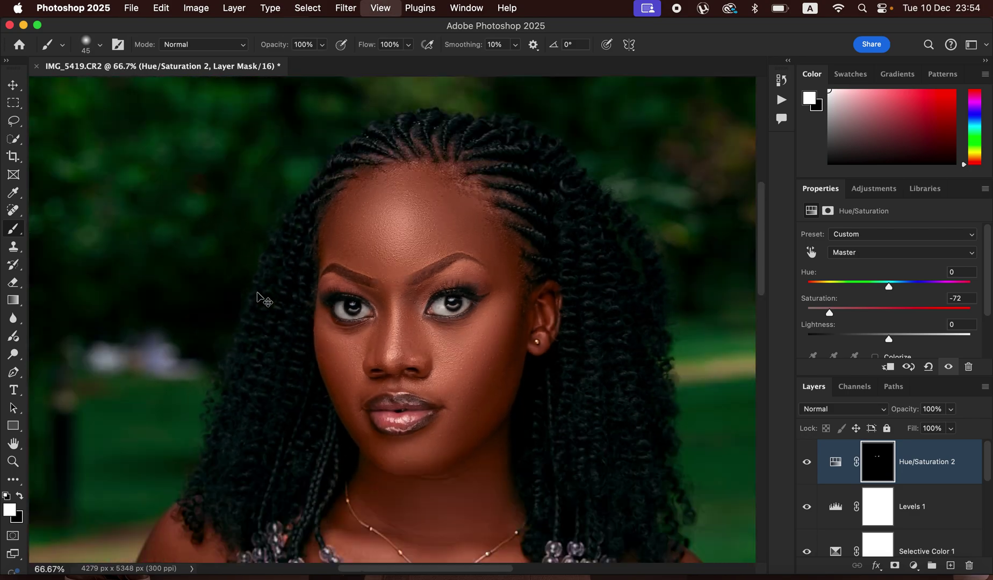
{"action": "left_click", "coordinate": [20, 497]}
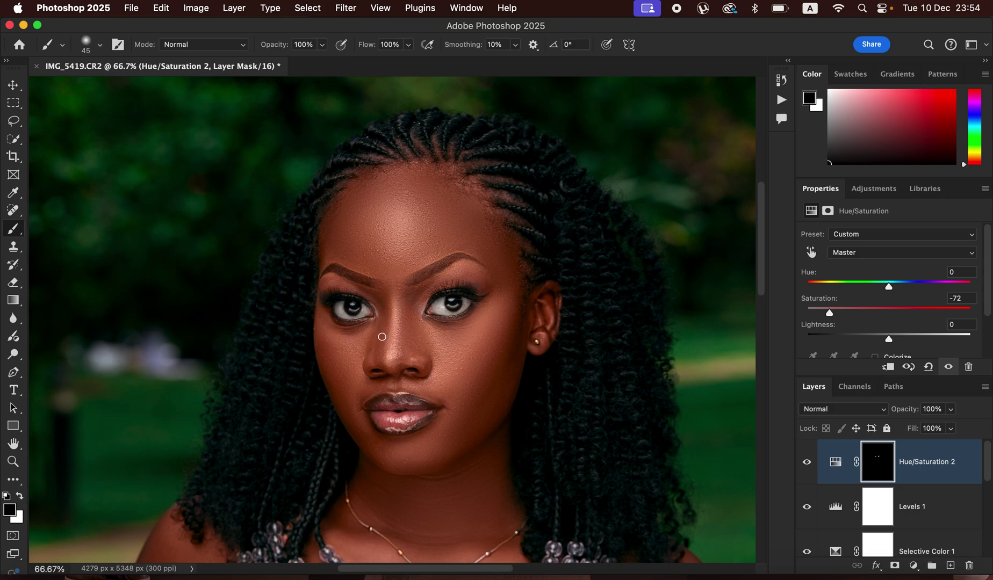
{"action": "key", "text": "super+minus"}
{"action": "key", "text": "super+minus"}
{"action": "key", "text": "super+minus"}
{"action": "key", "text": "super+minus"}
{"action": "key", "text": "super+minus"}
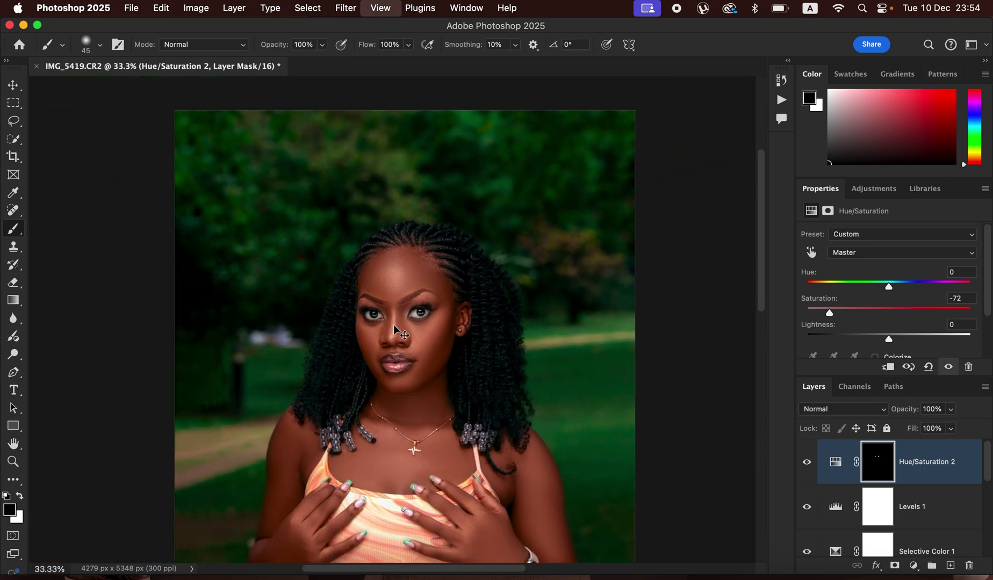
{"action": "key", "text": "super+plus"}
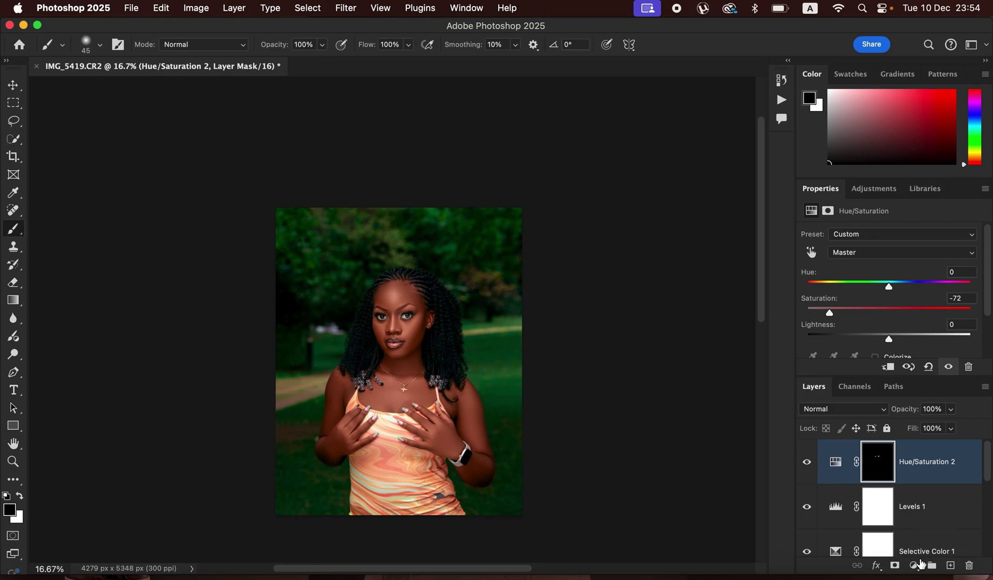
Step: Set the Reds lightness of the Hue/Saturation 1 layer to -13
{"action": "scroll", "coordinate": [986, 492], "scroll_direction": "down", "scroll_amount": 1}
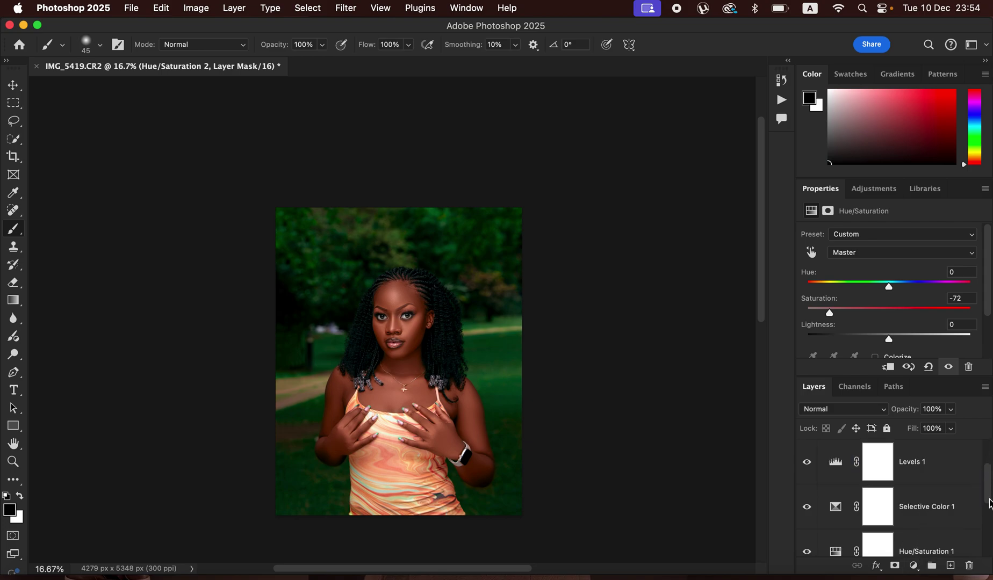
{"action": "left_click", "coordinate": [834, 551]}
{"action": "left_click", "coordinate": [836, 533]}
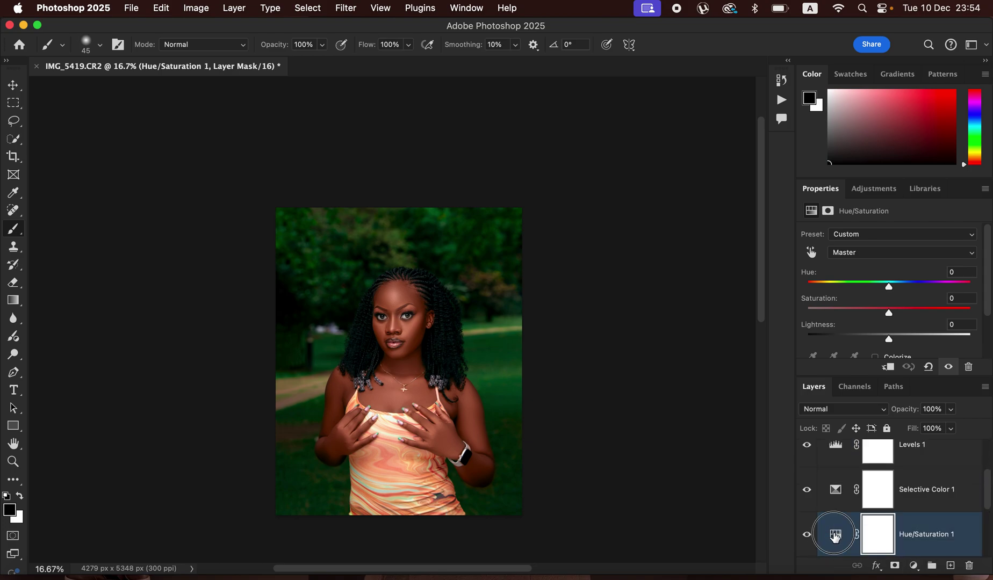
{"action": "left_click", "coordinate": [890, 253]}
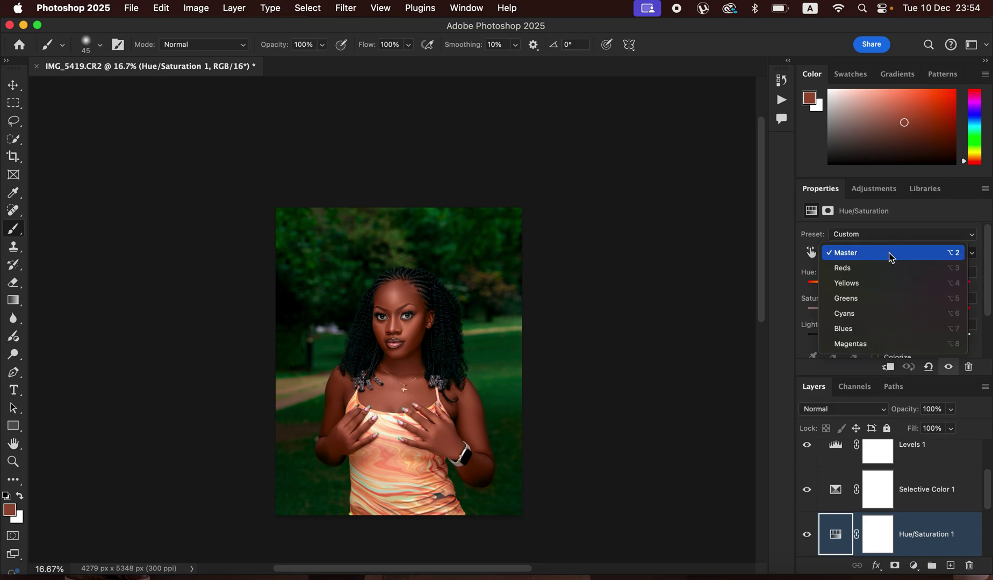
{"action": "left_click", "coordinate": [885, 268]}
{"action": "mouse_move", "coordinate": [889, 339]}
{"action": "left_mouse_down"}
{"action": "mouse_move", "coordinate": [862, 340]}
{"action": "mouse_move", "coordinate": [880, 338]}
{"action": "left_mouse_up"}
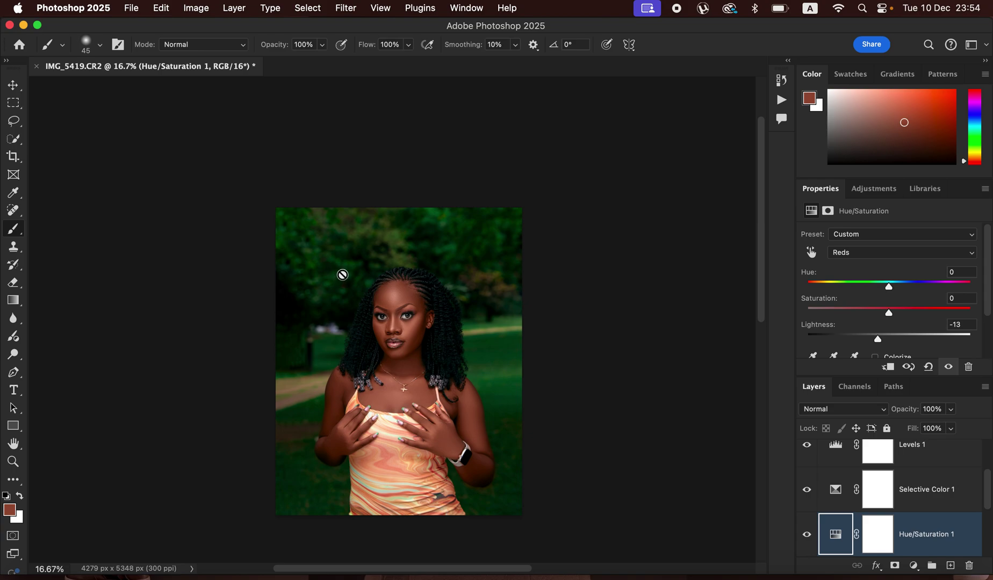
Step: Set up a full-size JPG export at quality 7 with Bicubic Sharper resampling, proceed to saving on the Desktop, and cancel the export
{"action": "left_click", "coordinate": [132, 7]}
{"action": "mouse_move", "coordinate": [226, 228]}
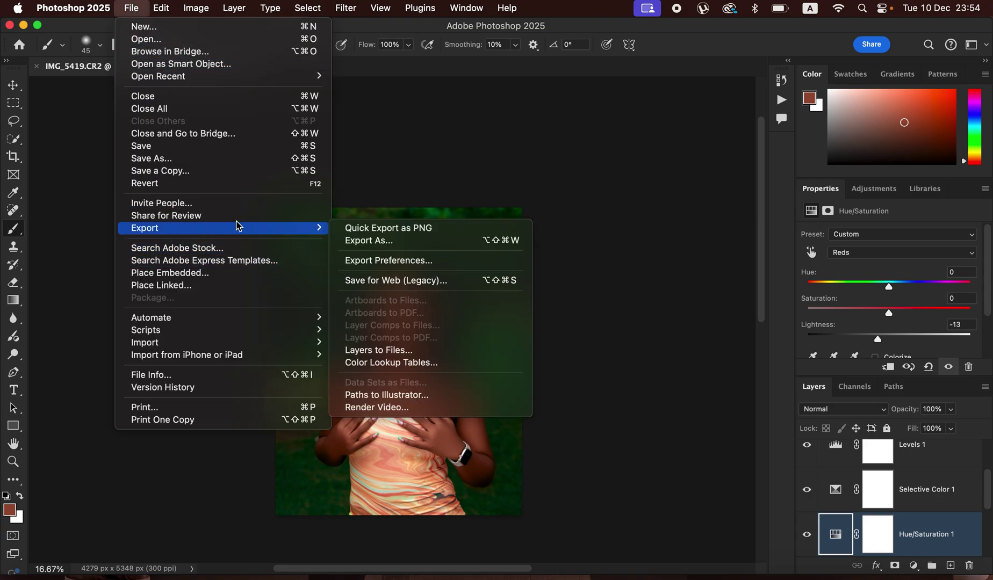
{"action": "left_click", "coordinate": [412, 242]}
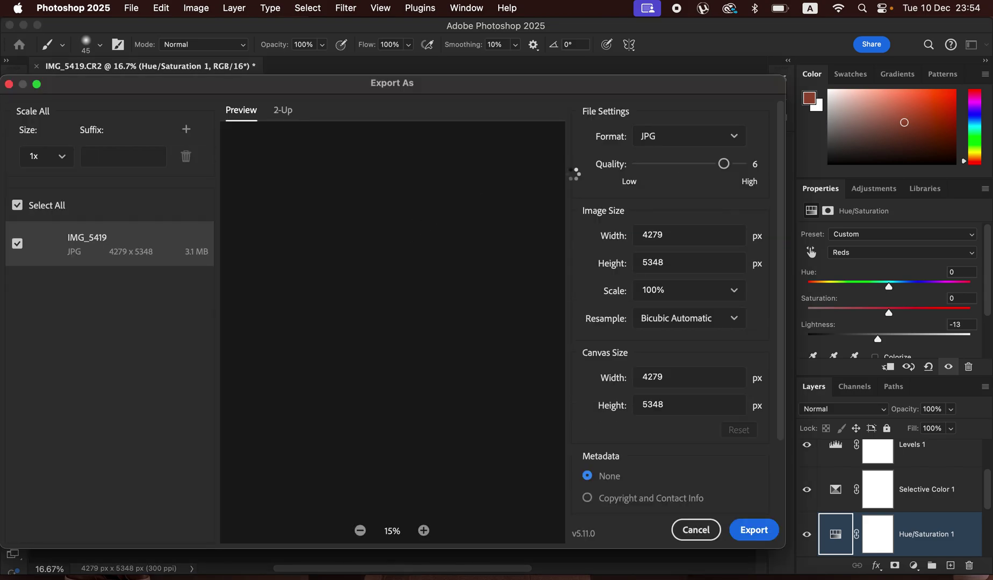
{"action": "left_click_drag", "start_coordinate": [731, 164], "coordinate": [756, 168]}
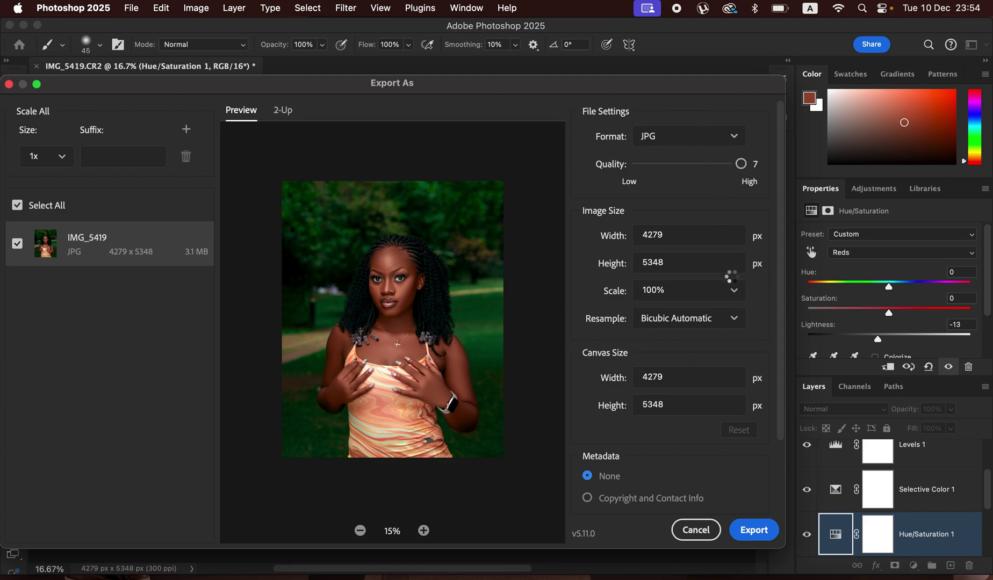
{"action": "left_click", "coordinate": [701, 318]}
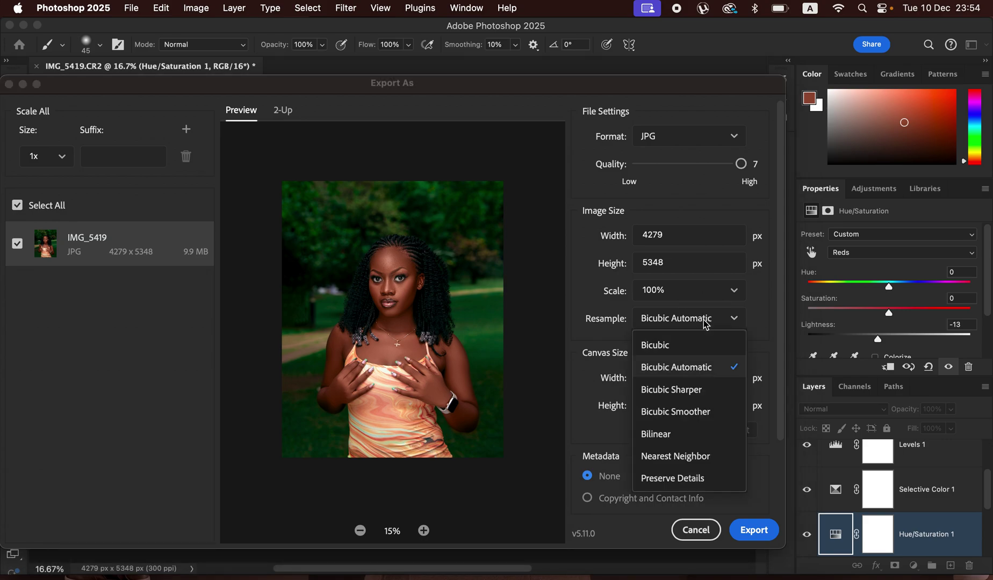
{"action": "left_click", "coordinate": [703, 391]}
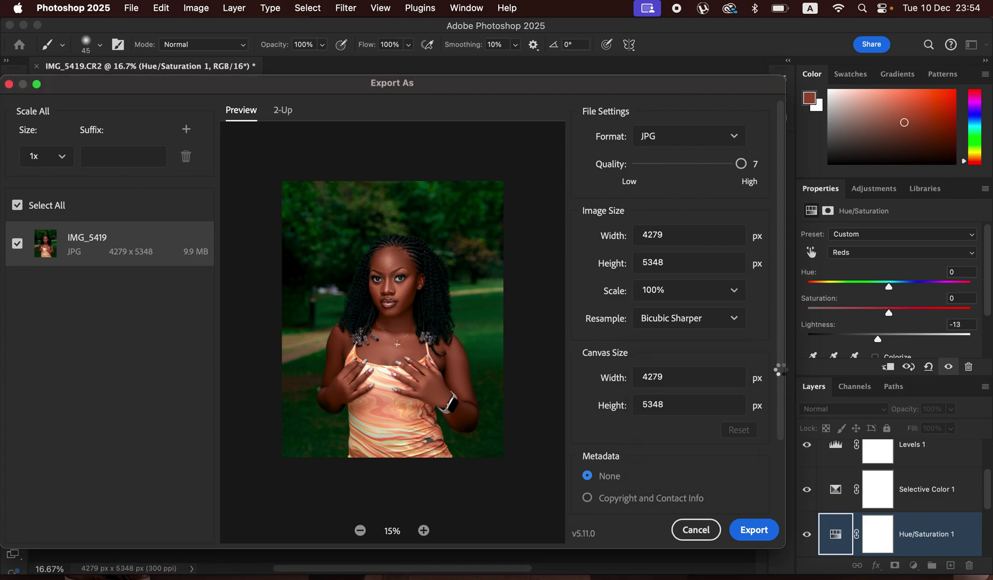
{"action": "scroll", "coordinate": [787, 406], "scroll_direction": "down", "scroll_amount": 4}
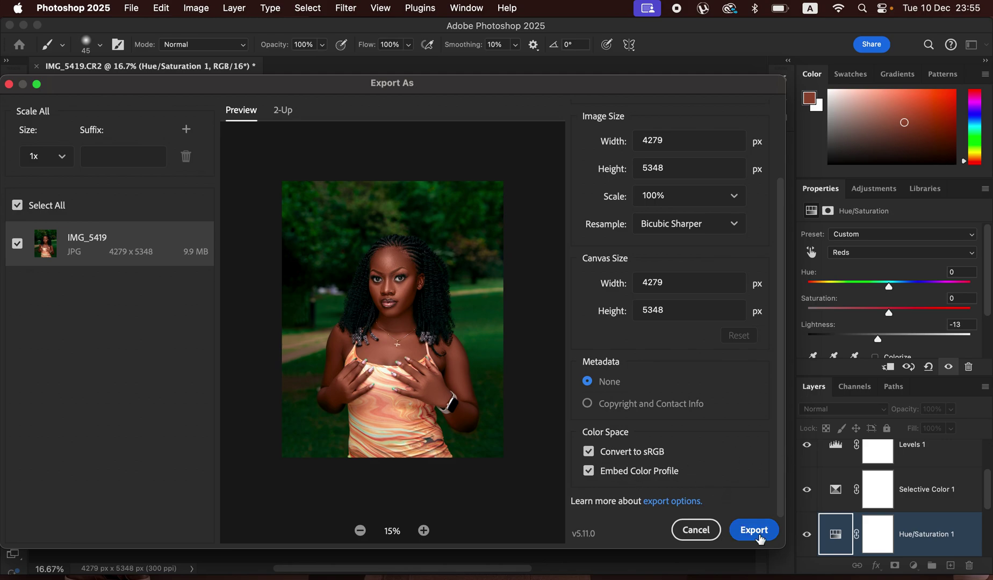
{"action": "left_click", "coordinate": [755, 531]}
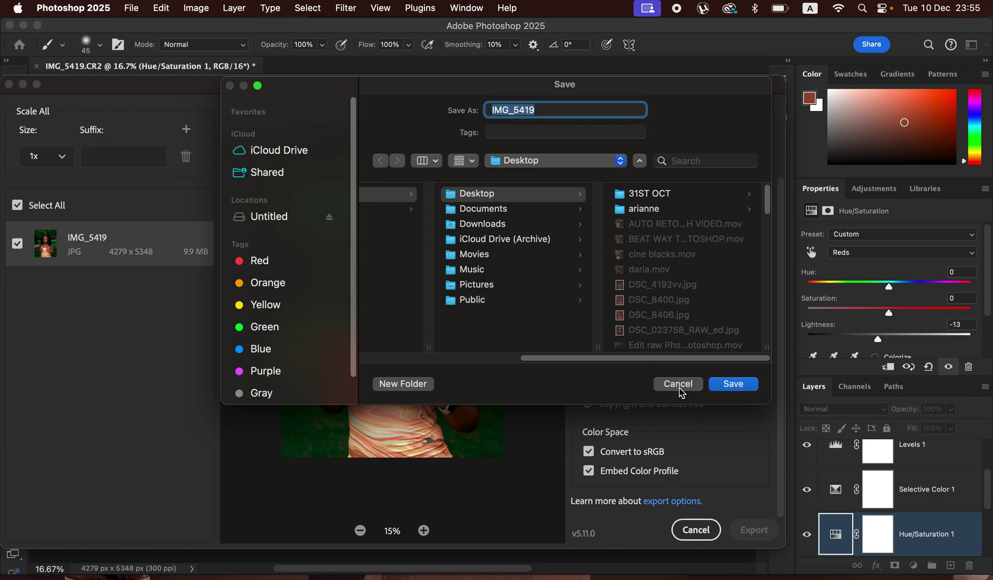
{"action": "left_click", "coordinate": [679, 384]}
{"action": "left_click", "coordinate": [696, 530]}
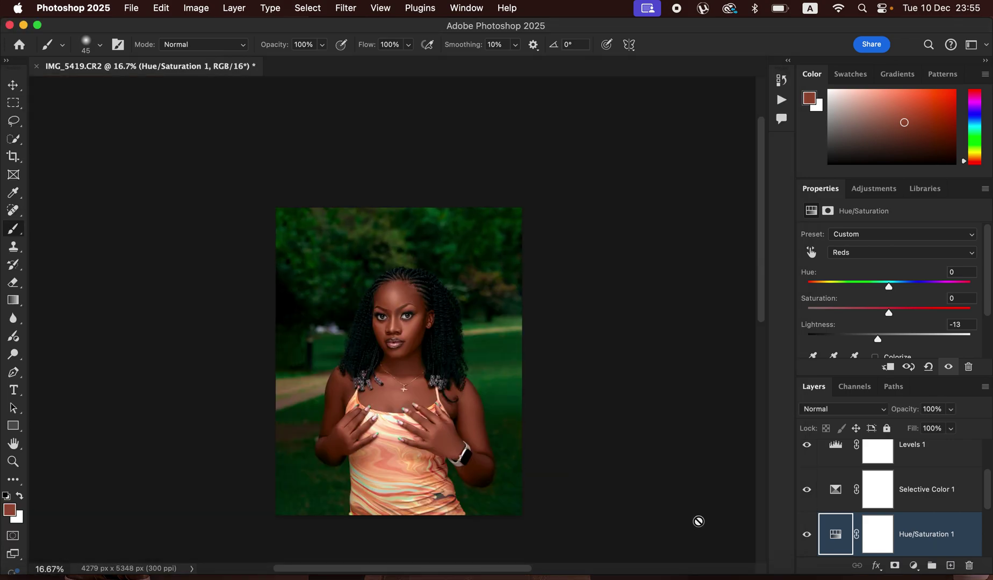